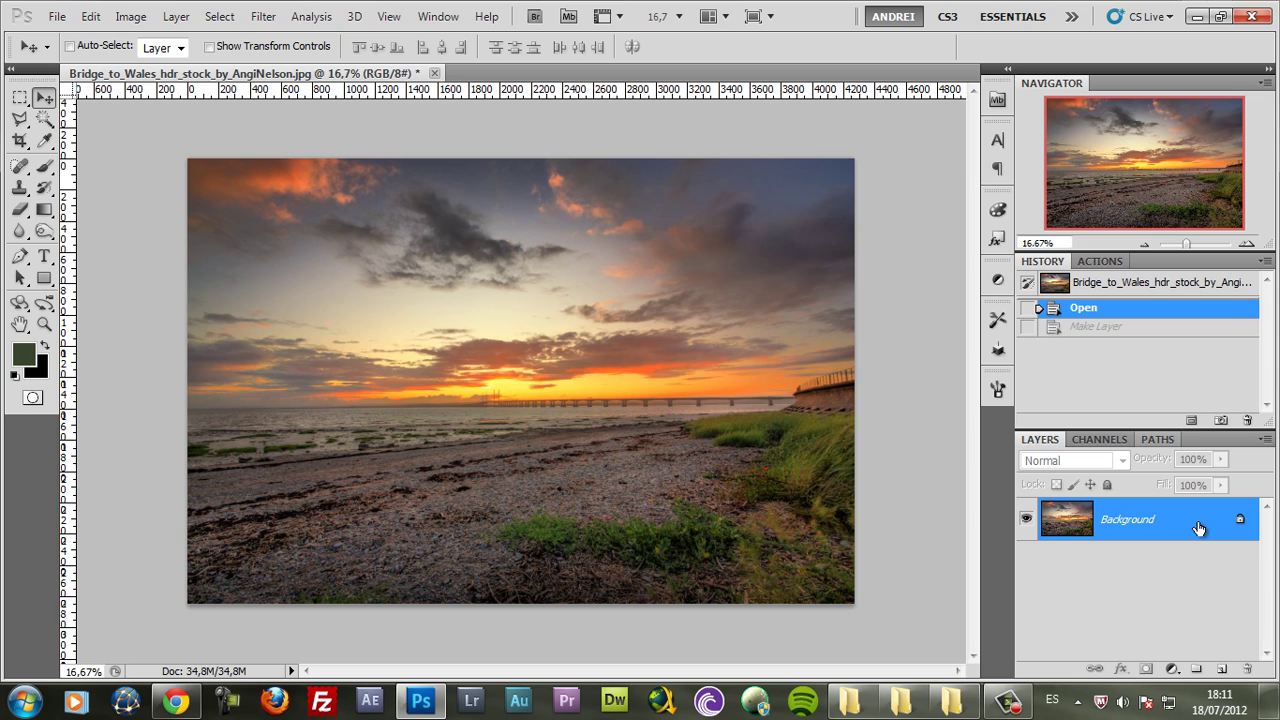
- Redo Make Layer so the background becomes Layer 0, then convert Layer 0 to a Smart Object
{"action": "key", "text": "ctrl+z"}
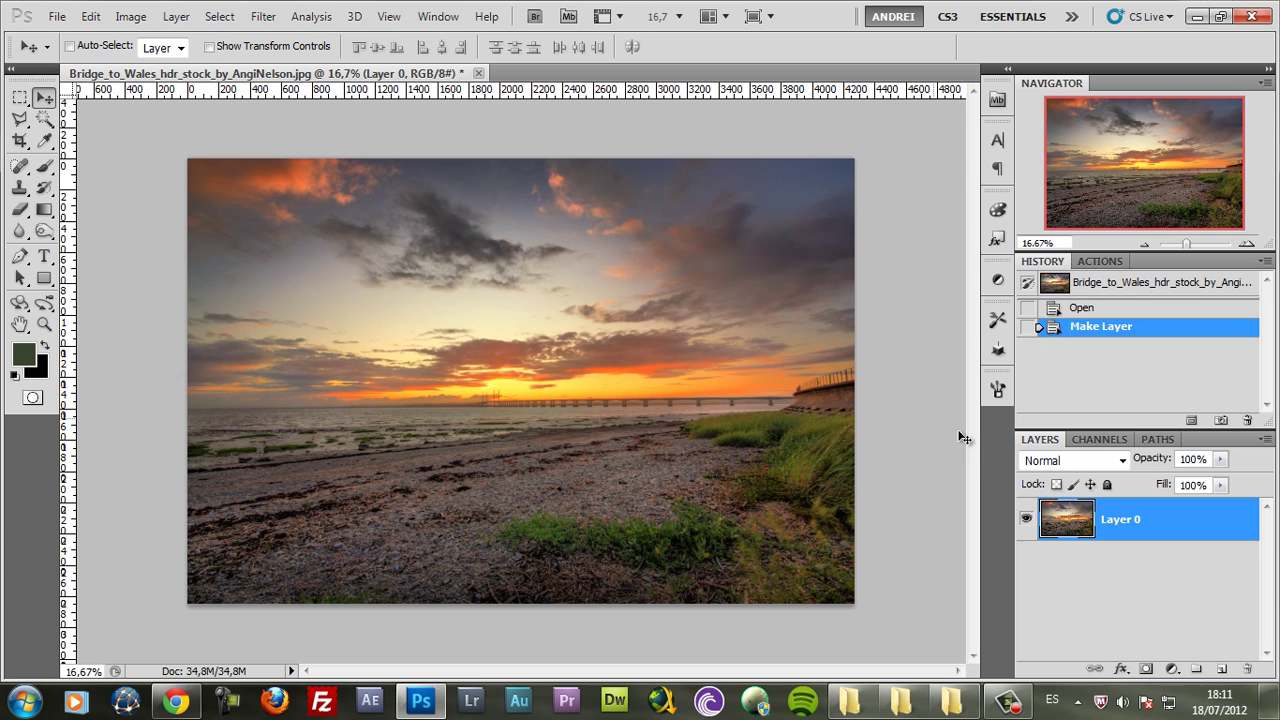
{"action": "right_click", "coordinate": [1189, 506]}
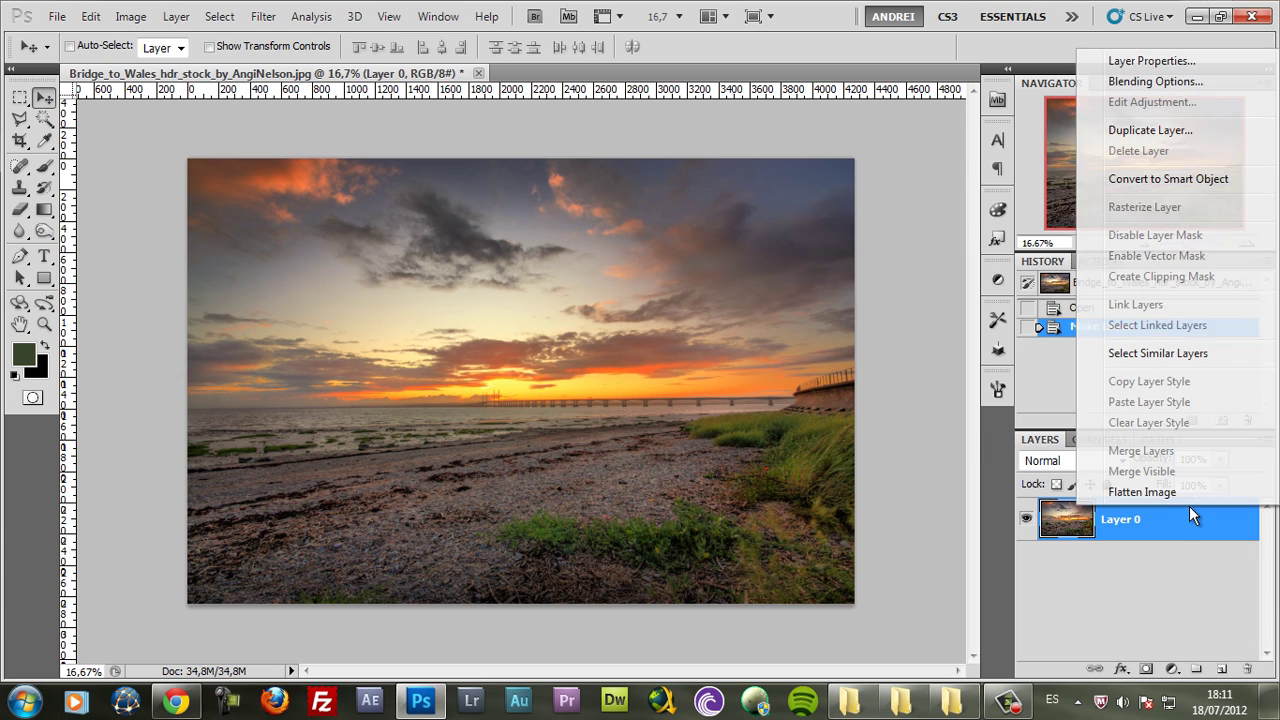
{"action": "left_click", "coordinate": [1172, 180]}
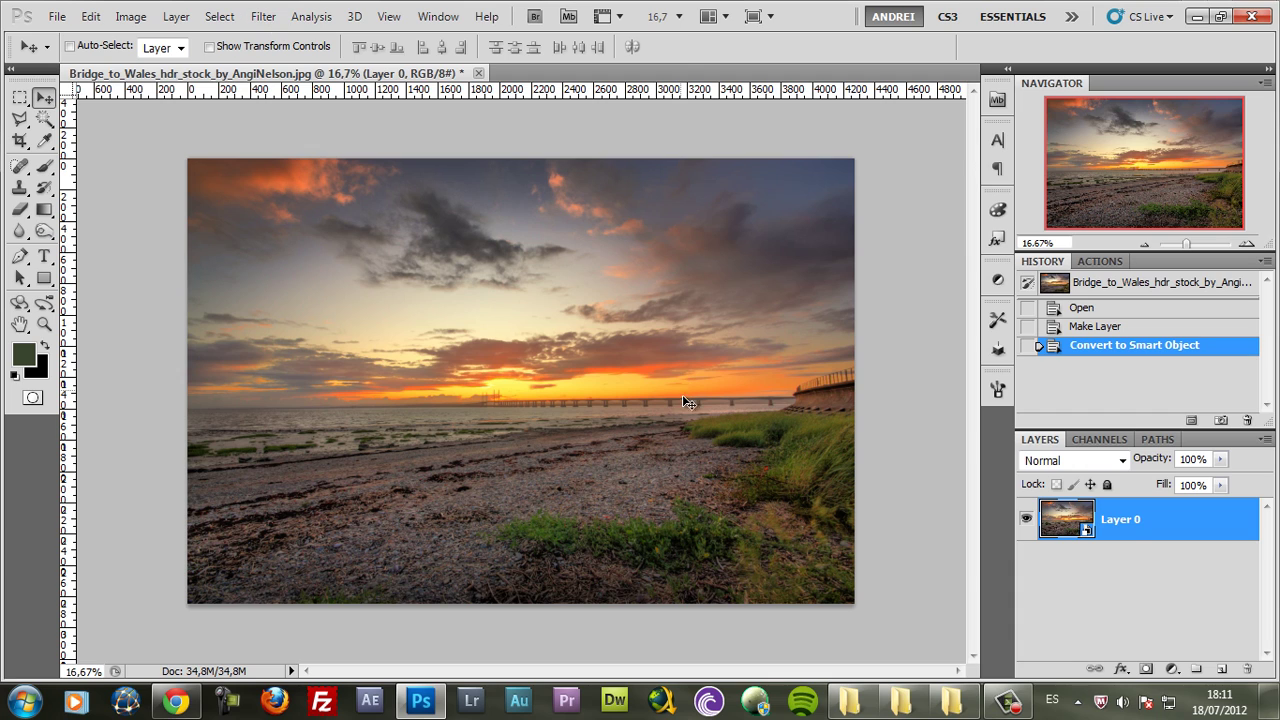
- Open the Lens Correction filter and review its Auto Correction and Custom tabs, keeping Default Correction
{"action": "left_click", "coordinate": [263, 16]}
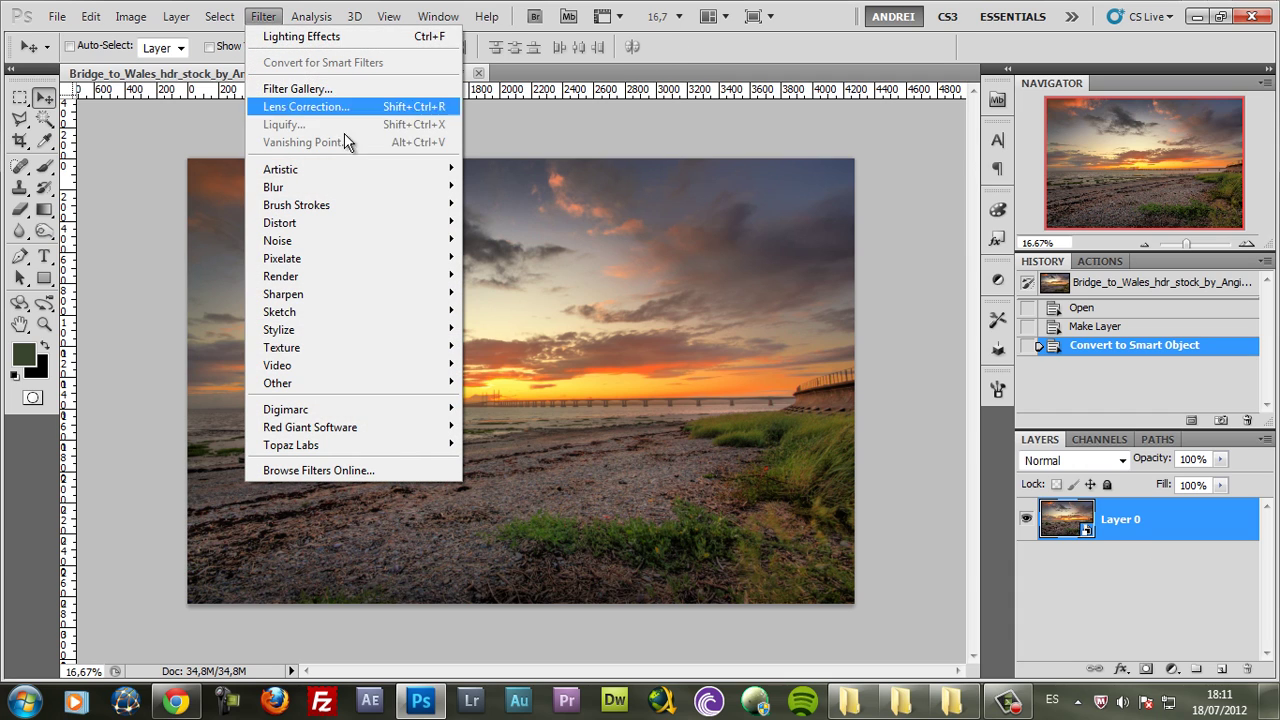
{"action": "left_click", "coordinate": [326, 107]}
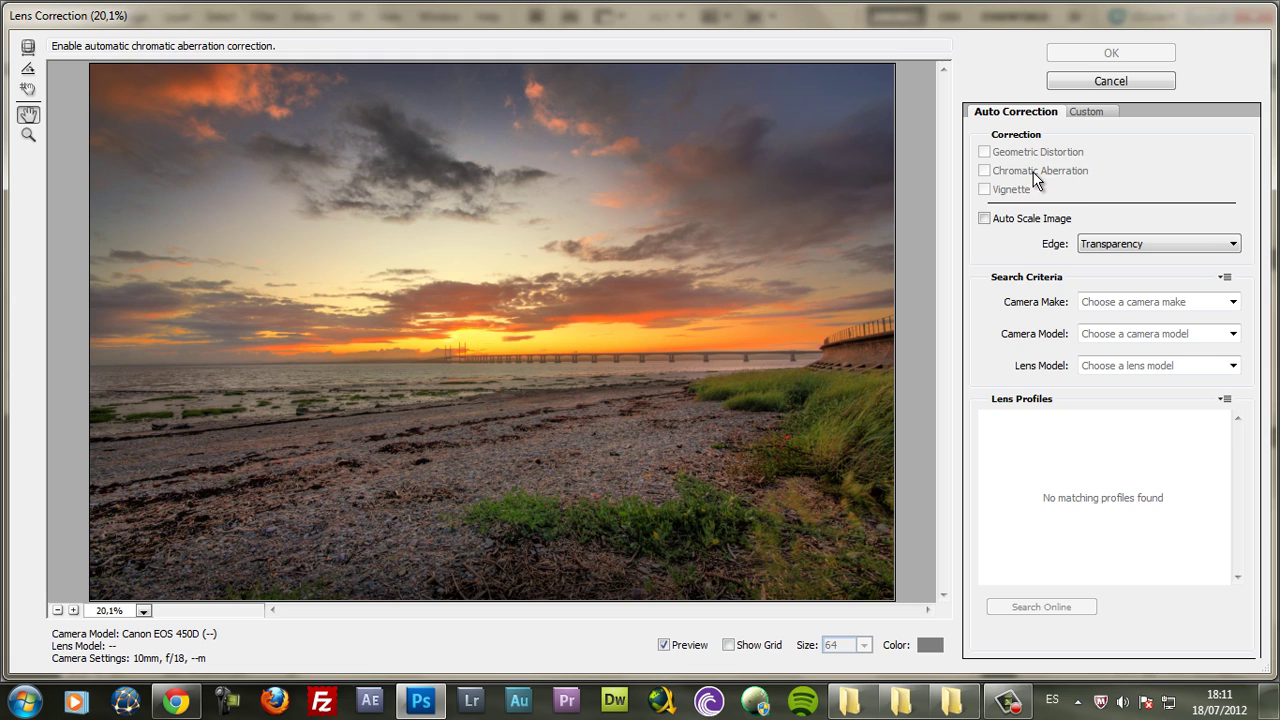
{"action": "left_click", "coordinate": [1096, 111]}
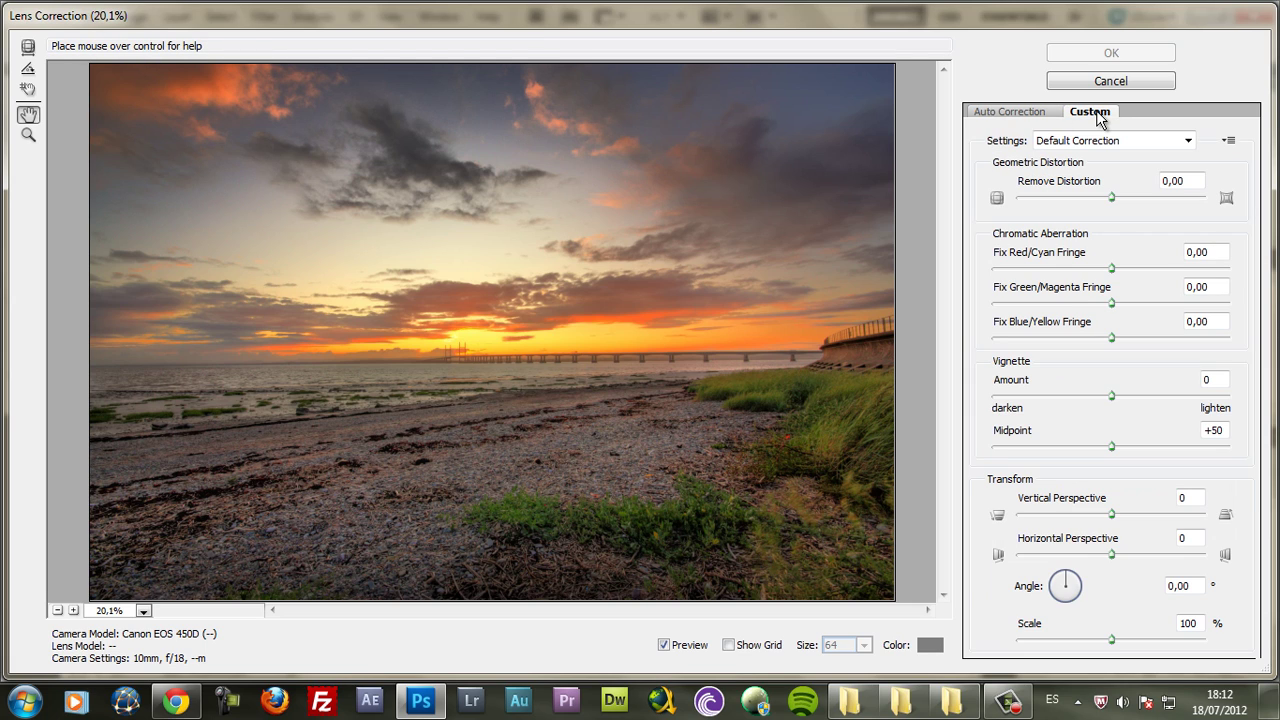
{"action": "left_click", "coordinate": [1028, 114]}
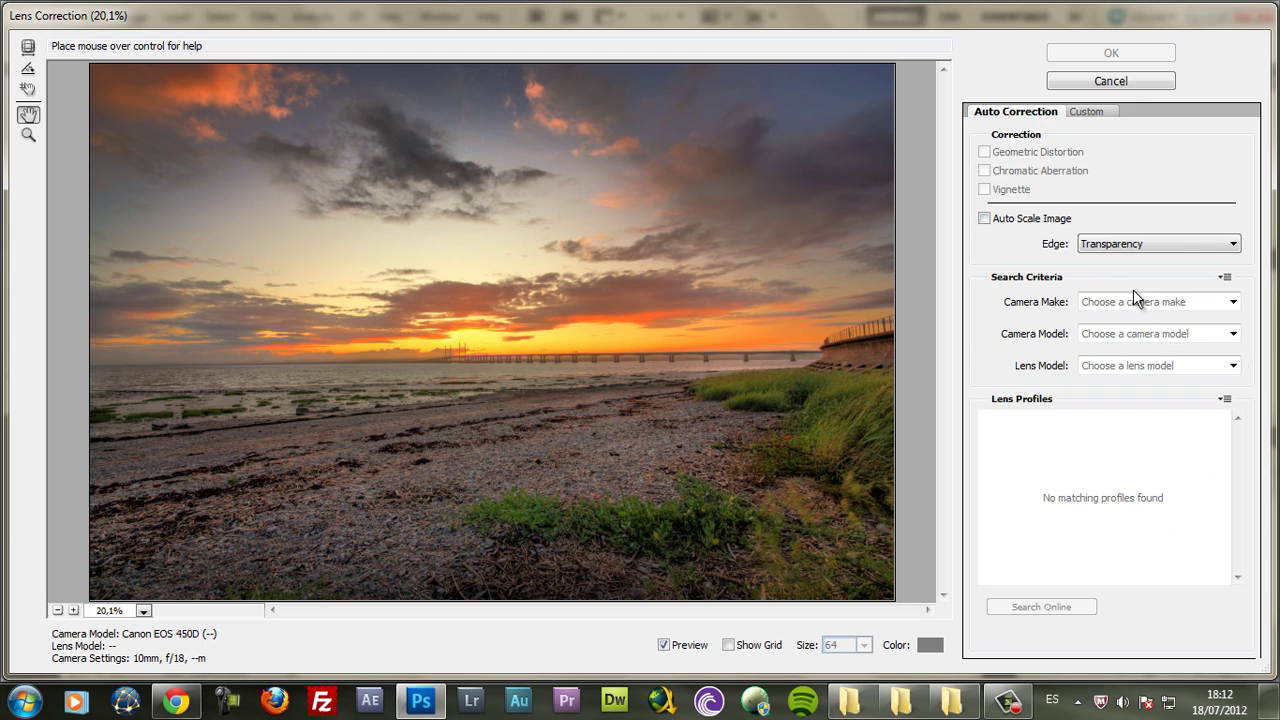
{"action": "left_click", "coordinate": [1084, 111]}
{"action": "left_click", "coordinate": [1095, 142]}
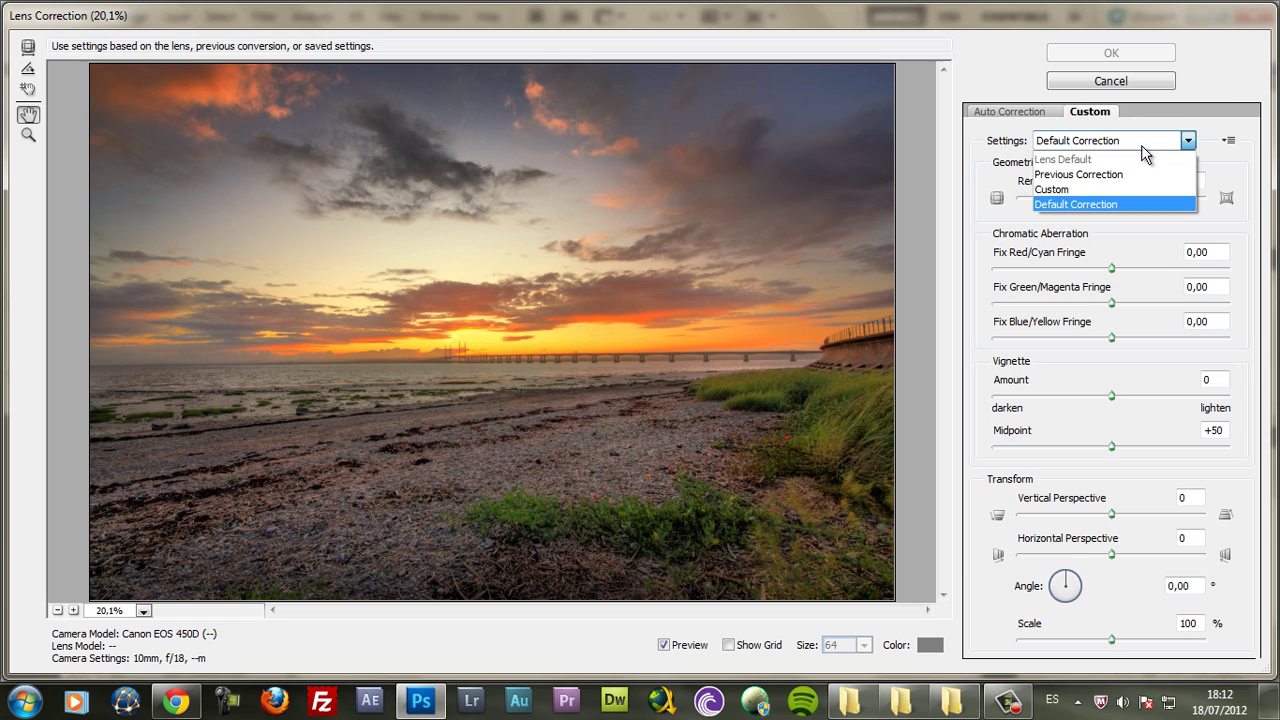
{"action": "left_click", "coordinate": [1226, 90]}
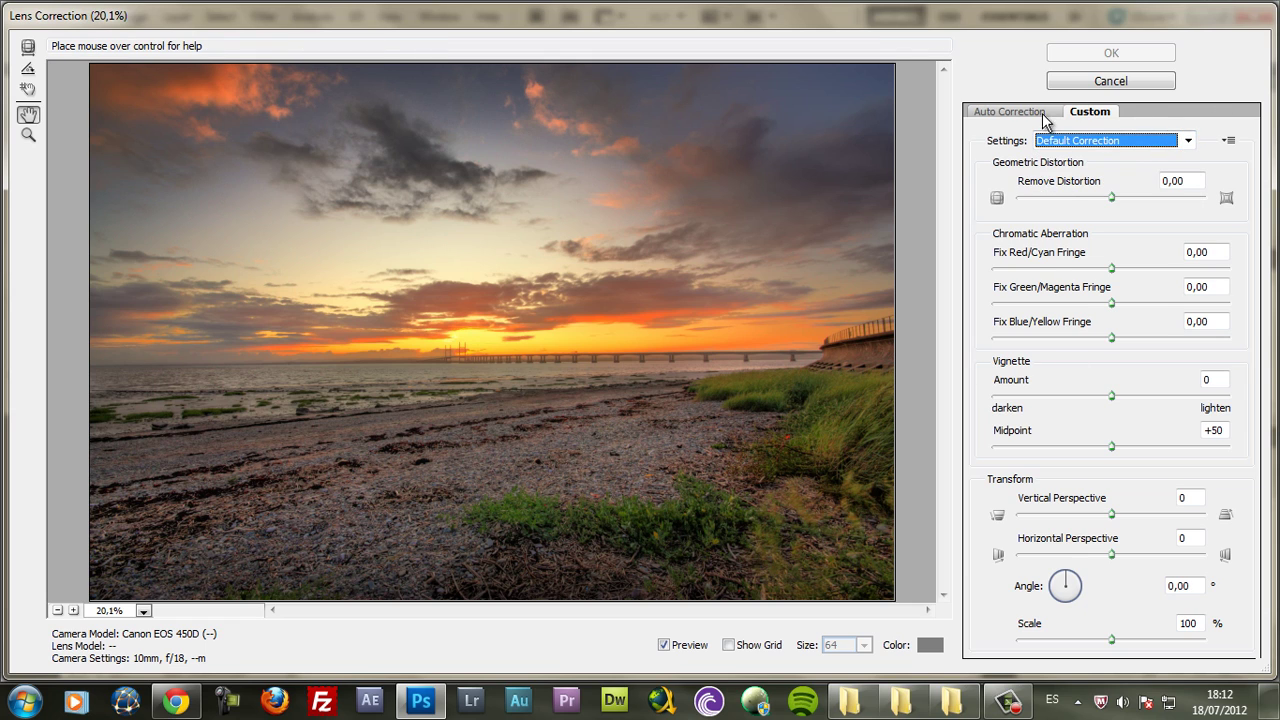
{"action": "left_click", "coordinate": [1006, 110]}
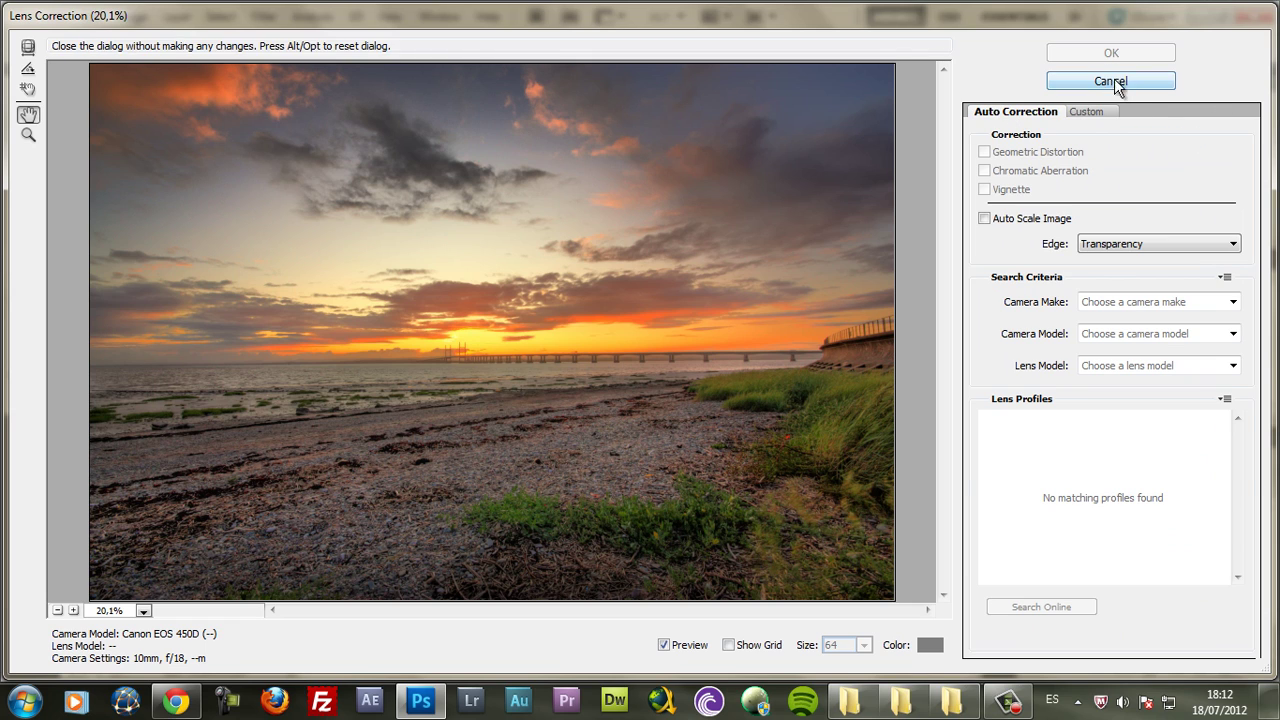
- On the Custom tab, try dark and light vignette amounts and several midpoint values
{"action": "left_click", "coordinate": [1104, 114]}
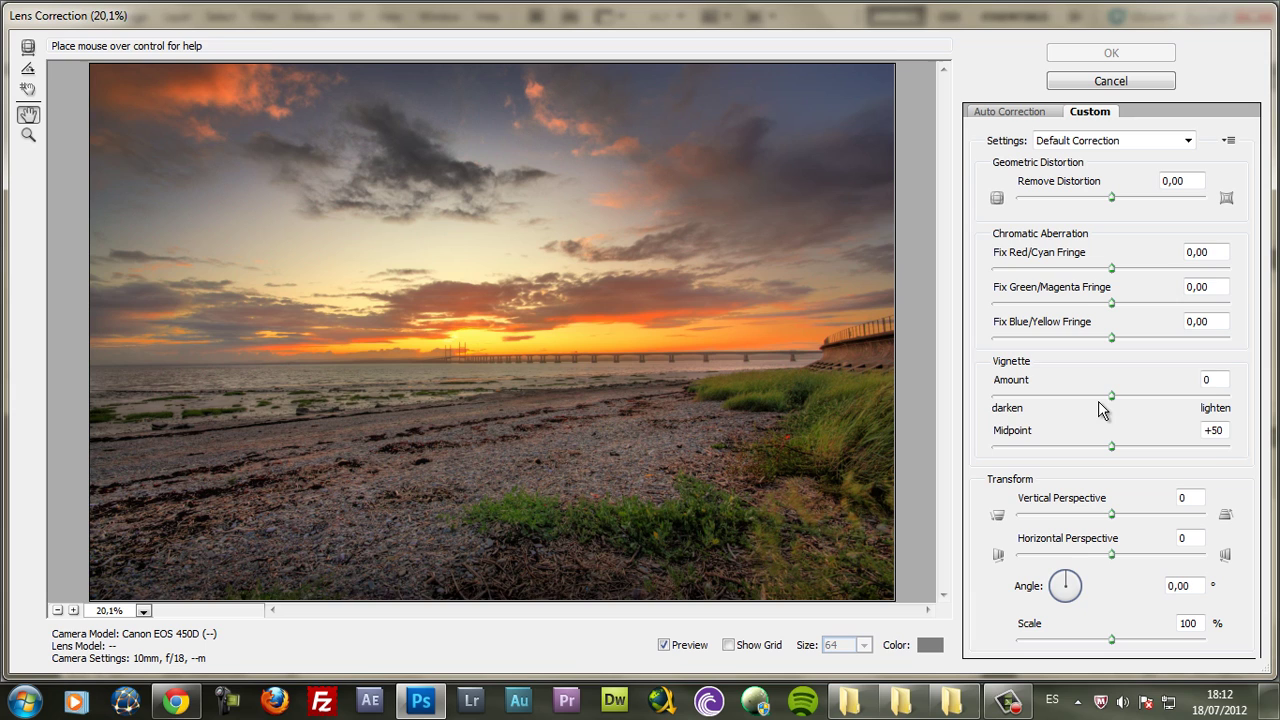
{"action": "left_click_drag", "start_coordinate": [1110, 397], "coordinate": [1029, 408]}
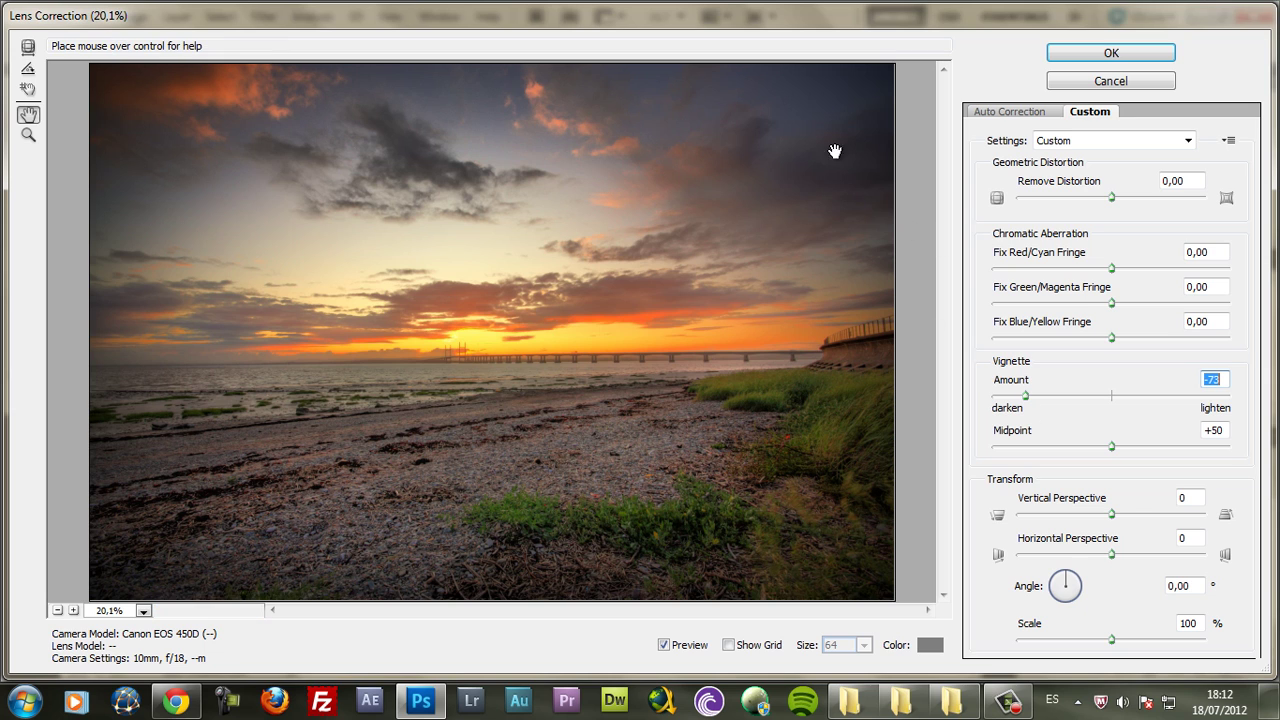
{"action": "left_click_drag", "start_coordinate": [1108, 448], "coordinate": [1040, 462]}
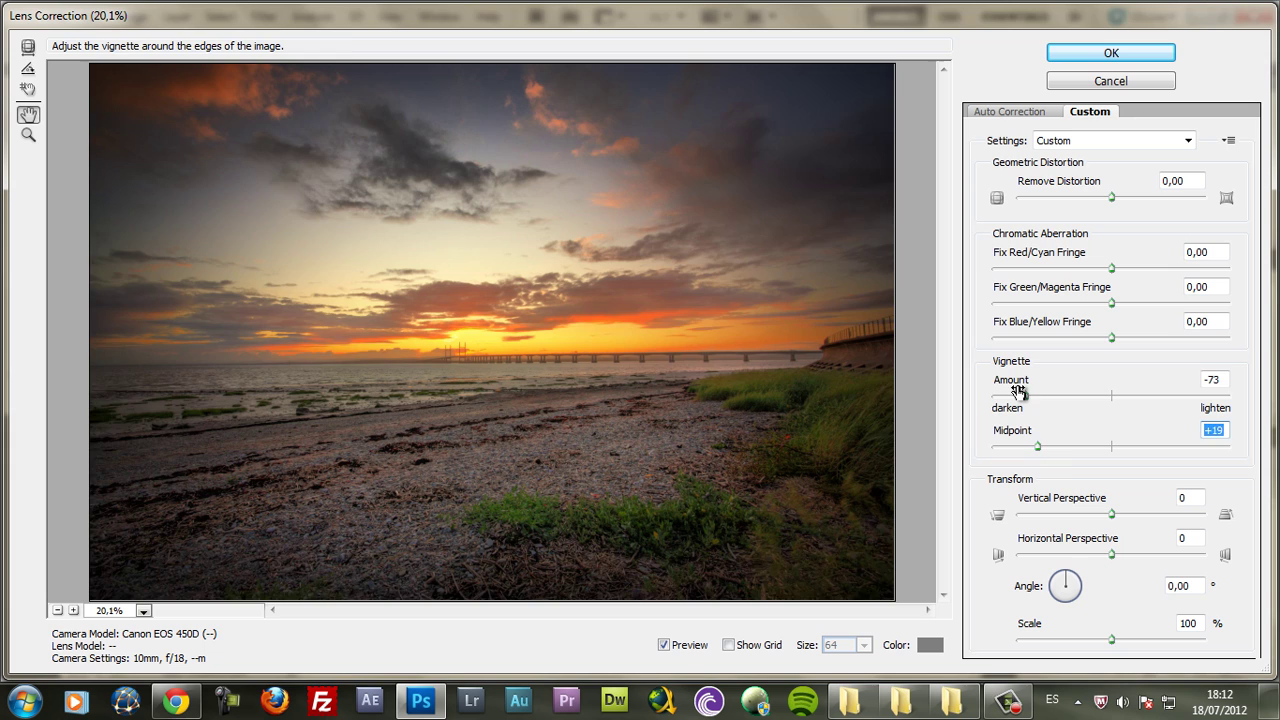
{"action": "left_click_drag", "start_coordinate": [1025, 396], "coordinate": [993, 396]}
{"action": "left_click_drag", "start_coordinate": [1037, 447], "coordinate": [1060, 449]}
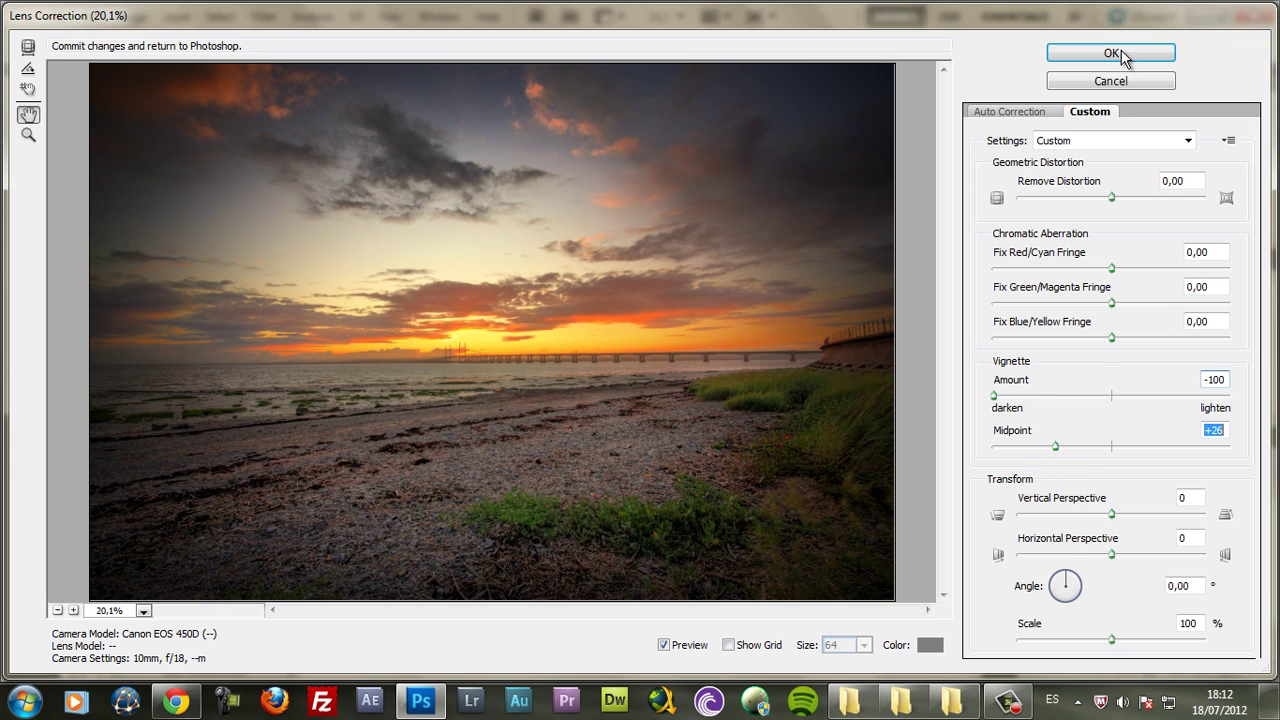
{"action": "left_click", "coordinate": [1150, 396]}
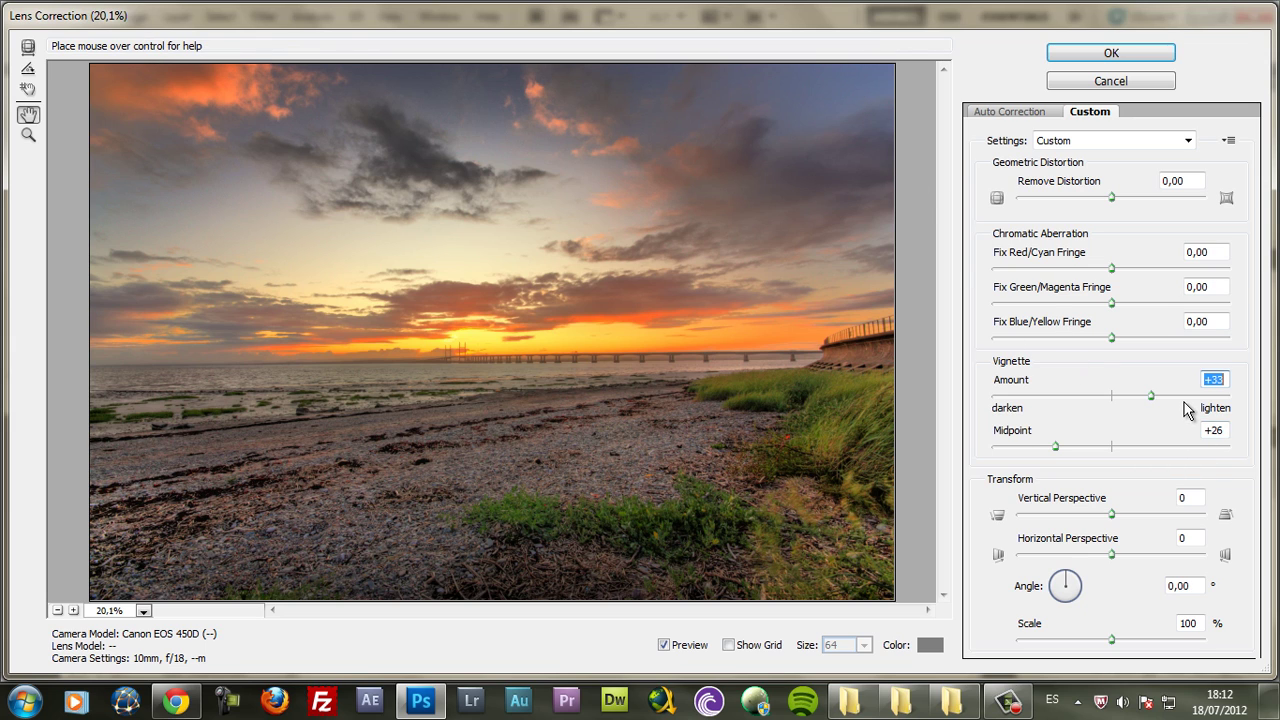
{"action": "left_click", "coordinate": [1214, 396]}
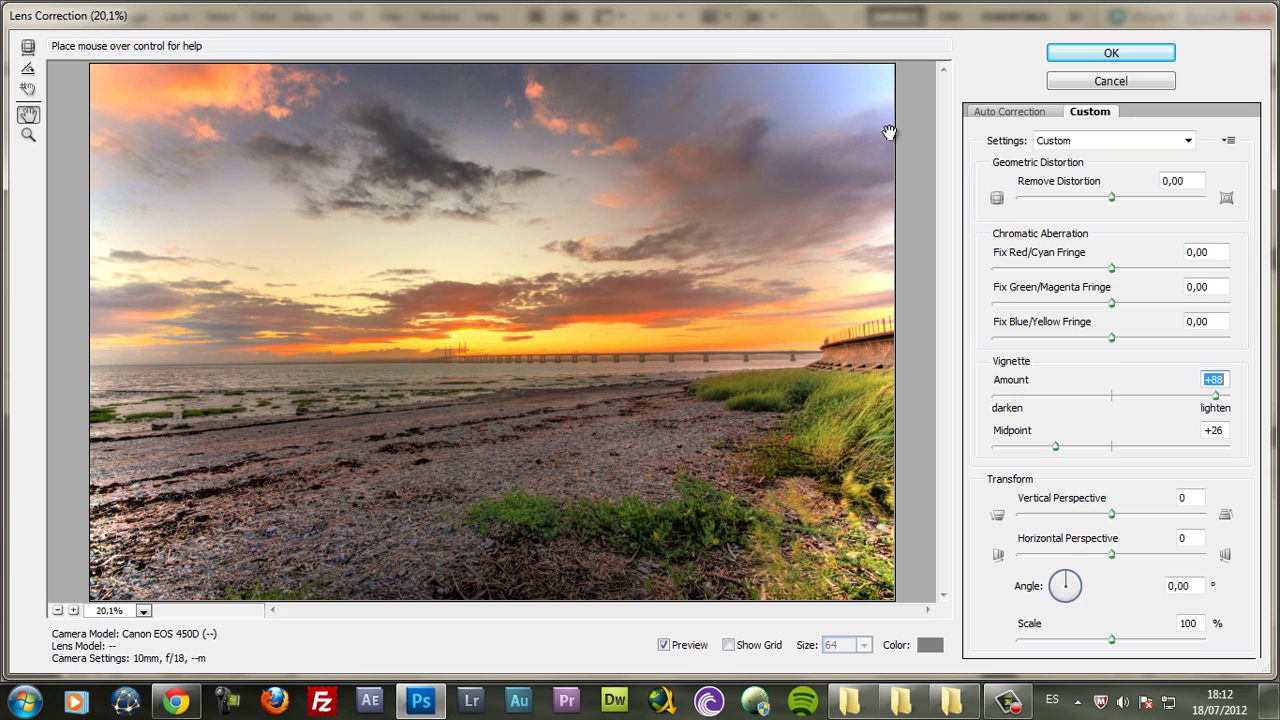
- Set the vignette to amount -87 and midpoint +40, and apply the lens correction
{"action": "left_click", "coordinate": [1026, 398]}
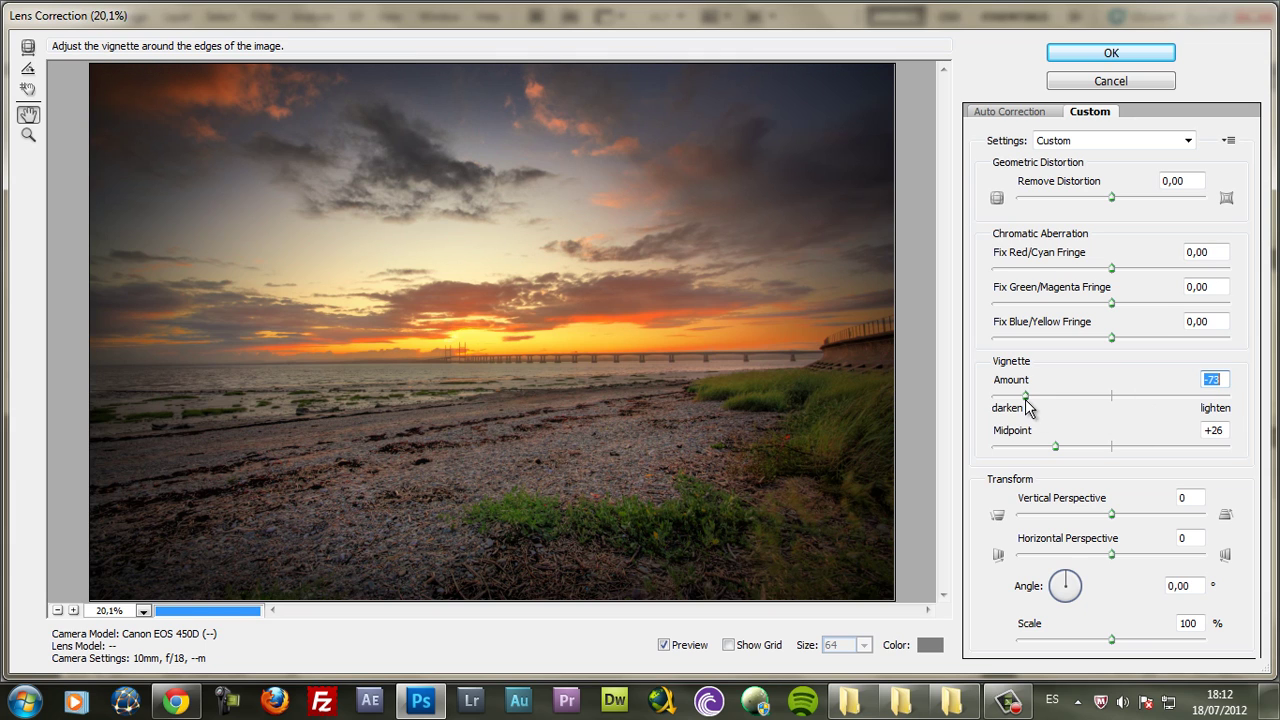
{"action": "left_click", "coordinate": [1032, 398]}
{"action": "left_click", "coordinate": [1090, 447]}
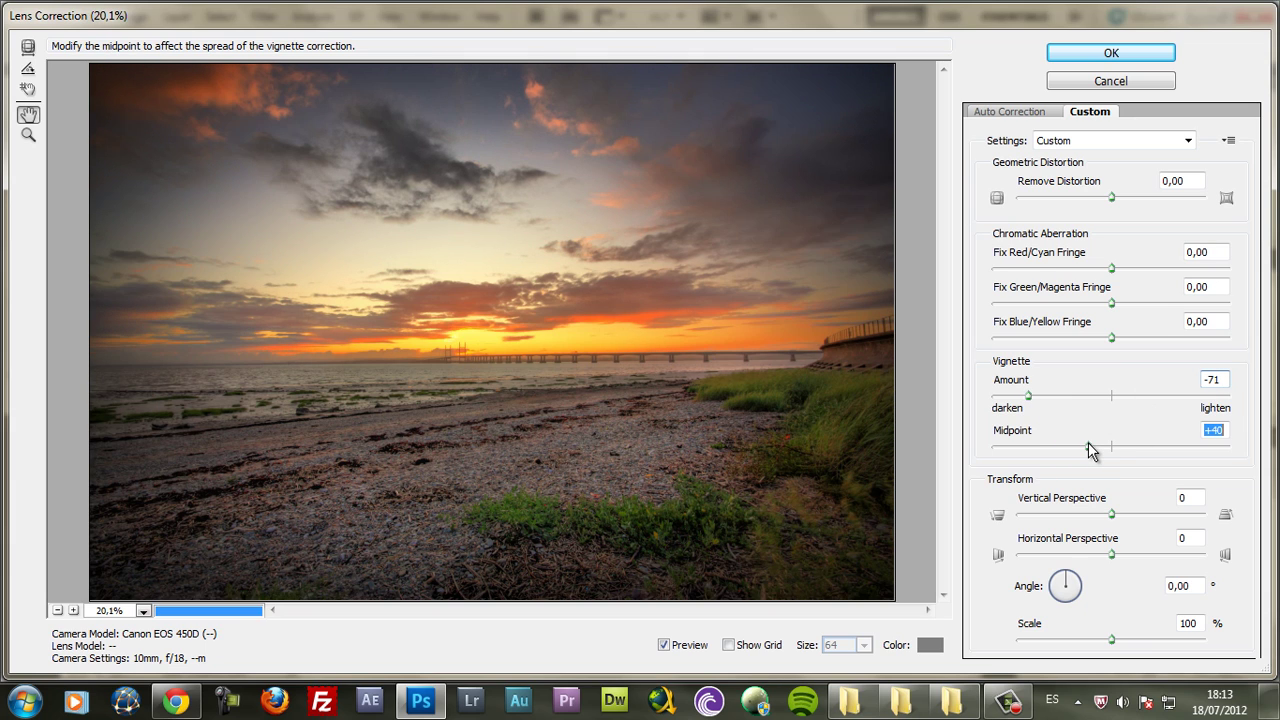
{"action": "left_click", "coordinate": [1010, 399]}
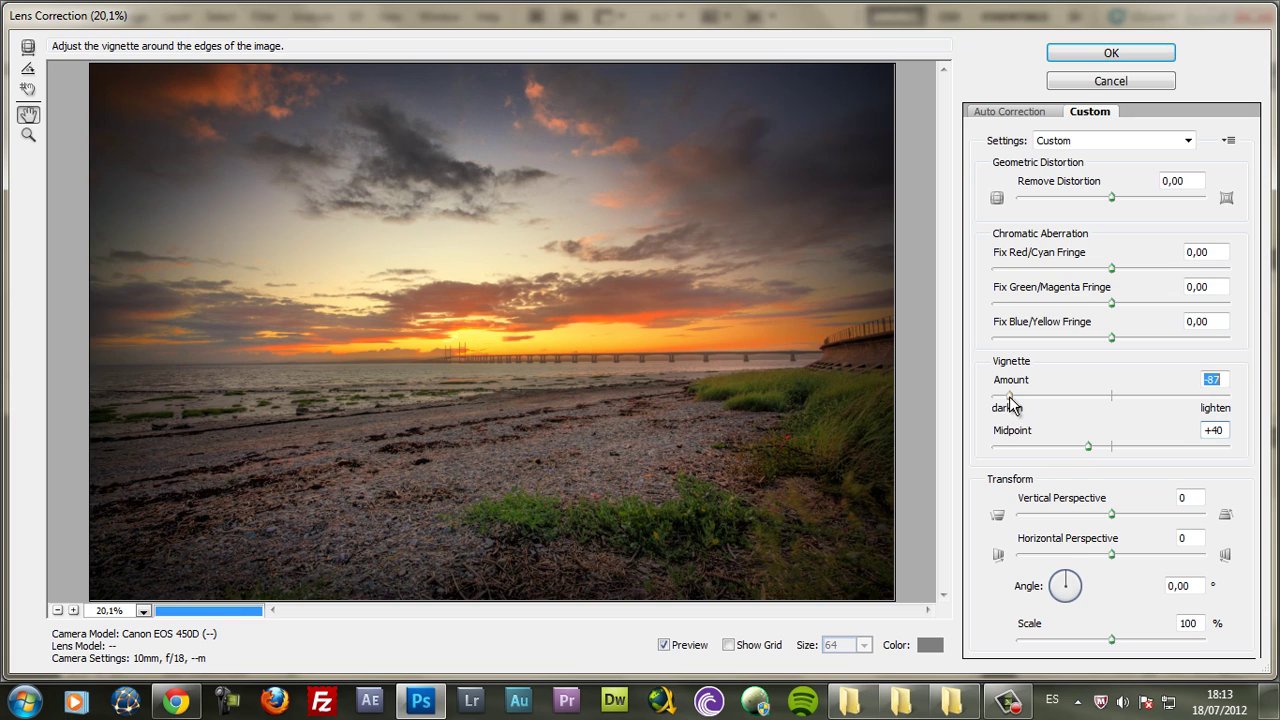
{"action": "left_click", "coordinate": [1113, 55]}
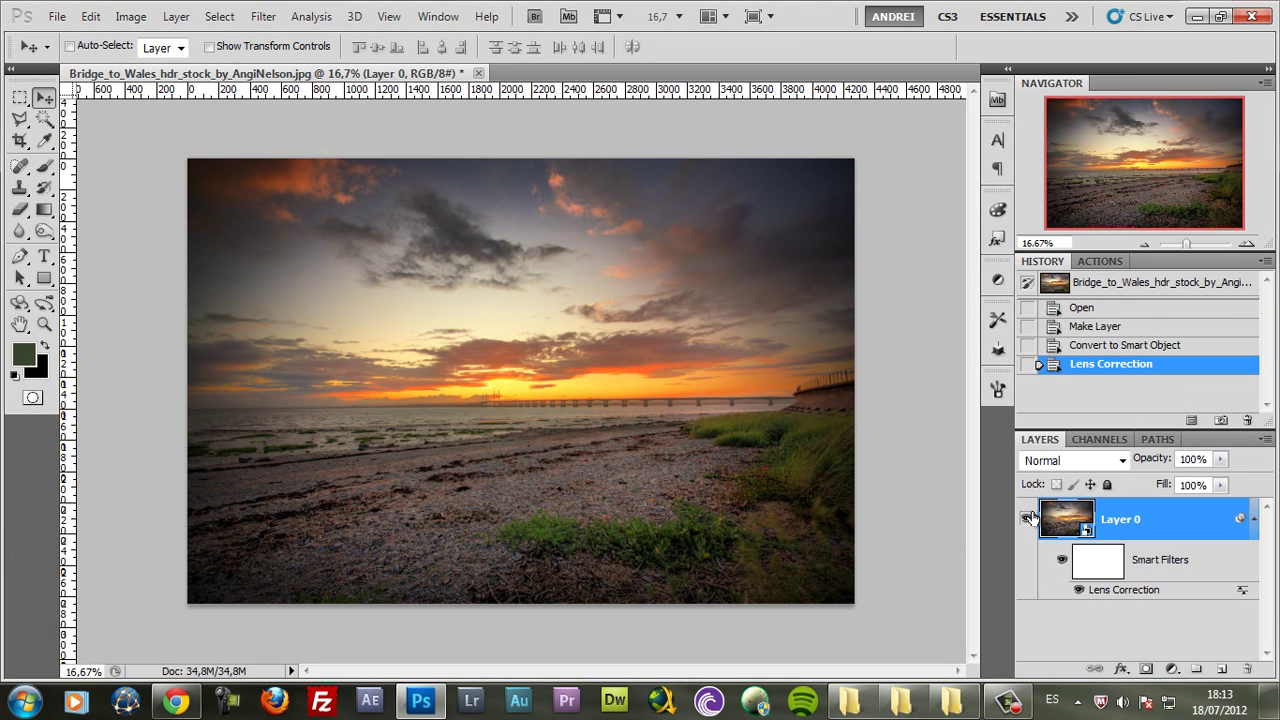
- Compare the vignette on and off, delete the Lens Correction smart filter, and rasterize Layer 0
{"action": "left_click", "coordinate": [1062, 561]}
{"action": "left_click", "coordinate": [1062, 562]}
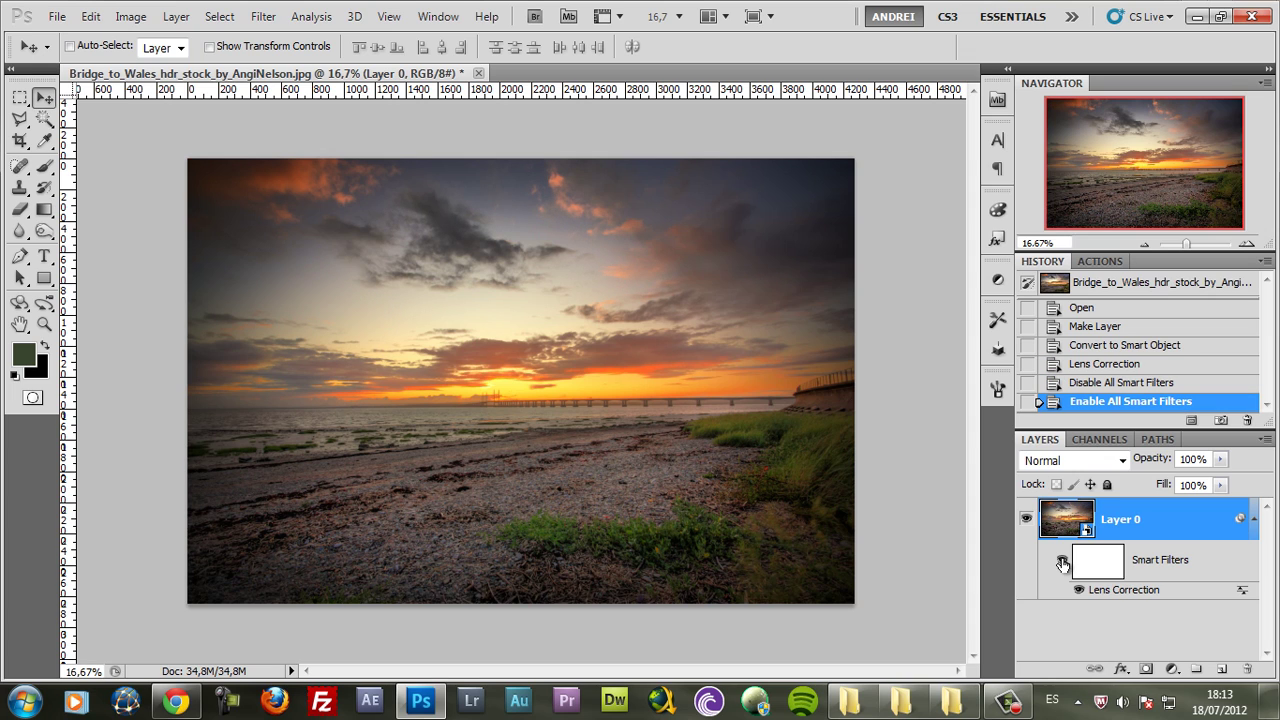
{"action": "left_click_drag", "start_coordinate": [1240, 519], "coordinate": [1246, 669]}
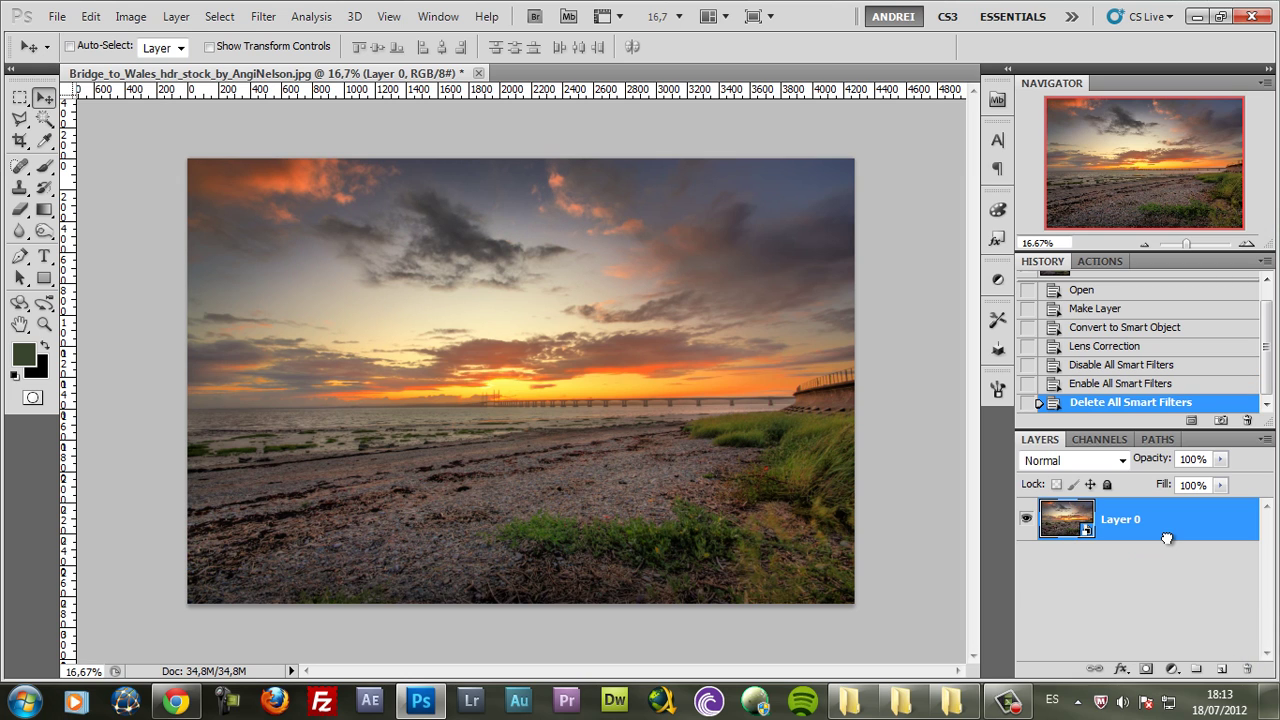
{"action": "right_click", "coordinate": [1166, 539]}
{"action": "left_click", "coordinate": [1105, 238]}
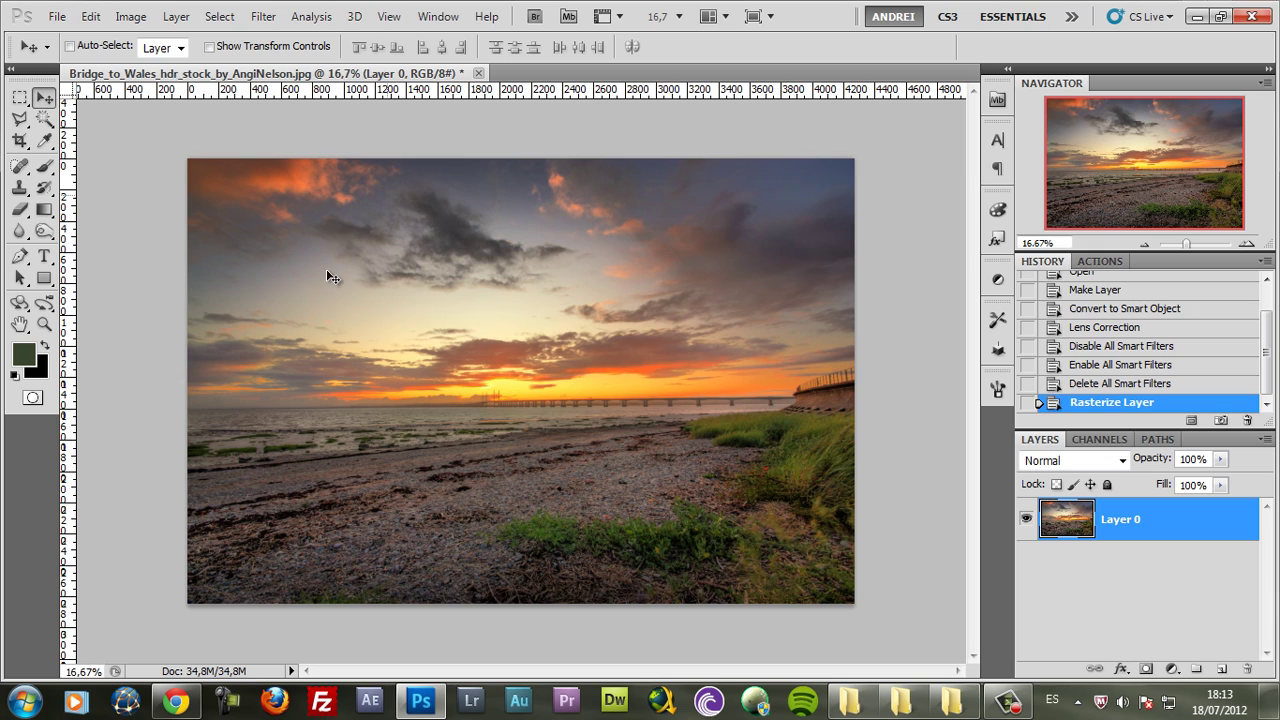
- Add an empty Layer 1 and set the Rectangular Marquee Tool to a 100 px feather
{"action": "left_click", "coordinate": [20, 97]}
{"action": "left_click", "coordinate": [1221, 666]}
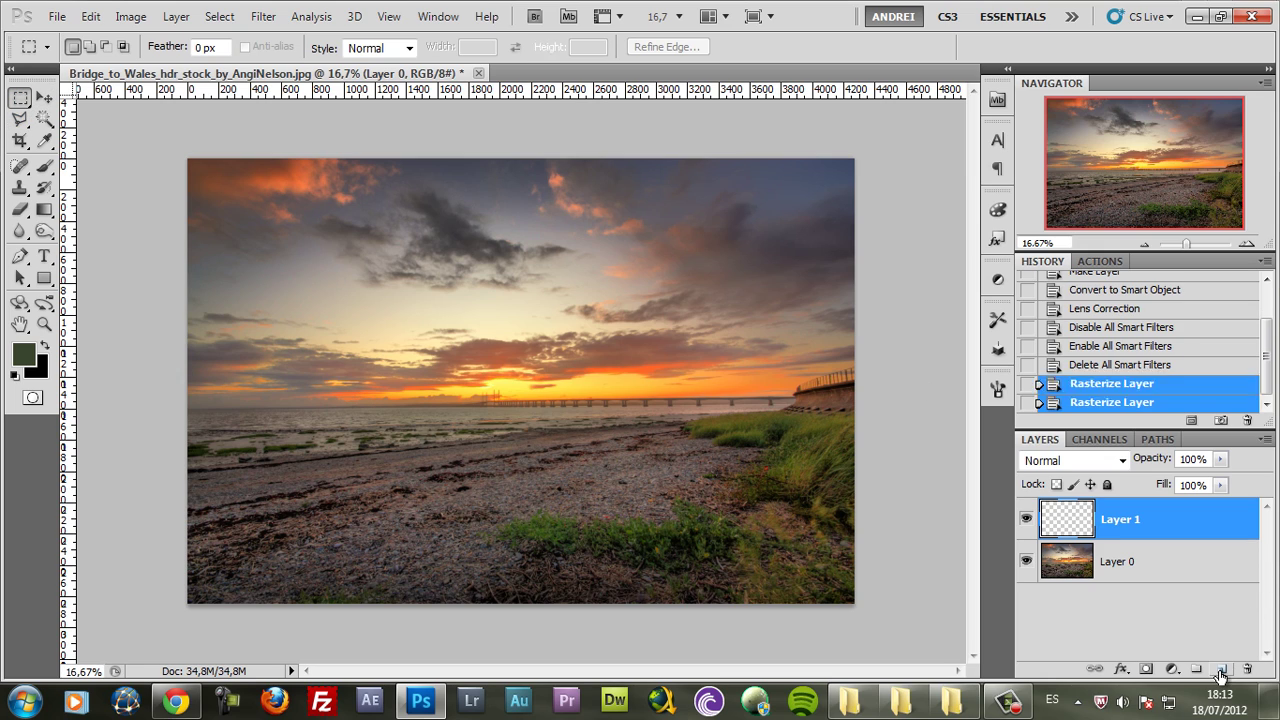
{"action": "left_click", "coordinate": [19, 100]}
{"action": "left_click", "coordinate": [112, 99]}
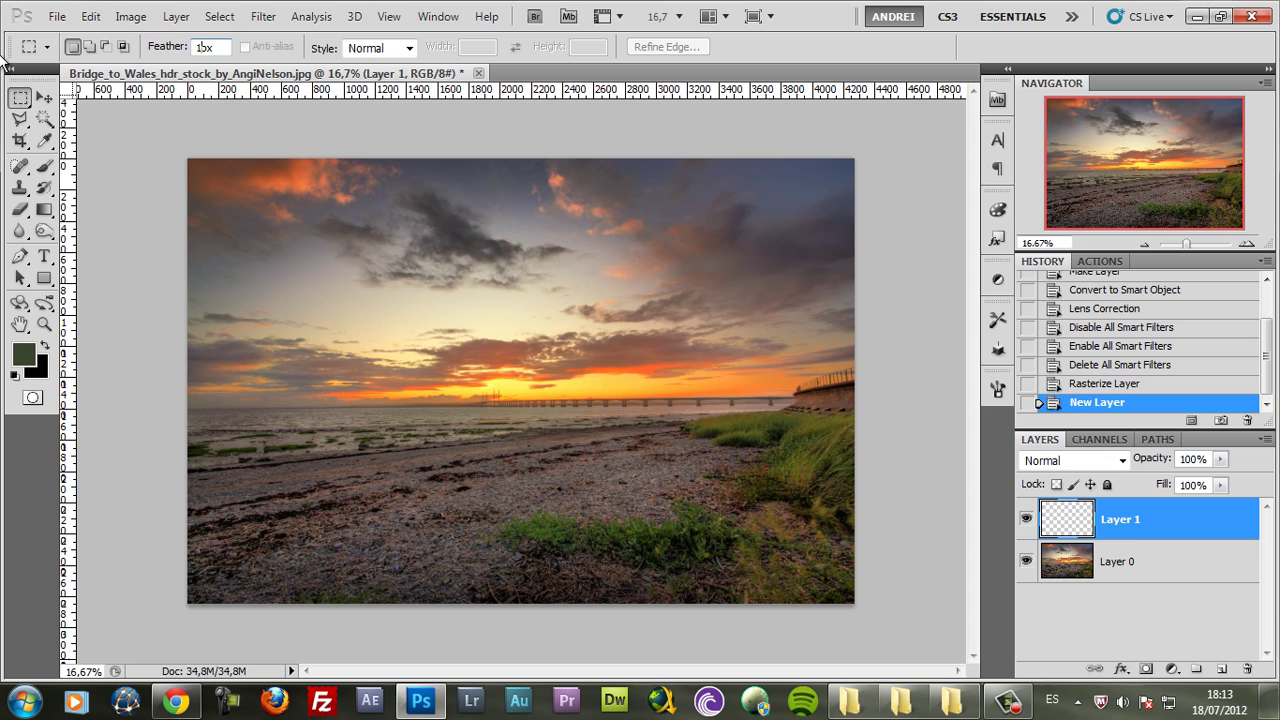
{"action": "key", "text": "Return"}
- Select the entire image, adjusting the feather and dismissing the feather limit warning
{"action": "left_click_drag", "start_coordinate": [190, 173], "coordinate": [930, 688]}
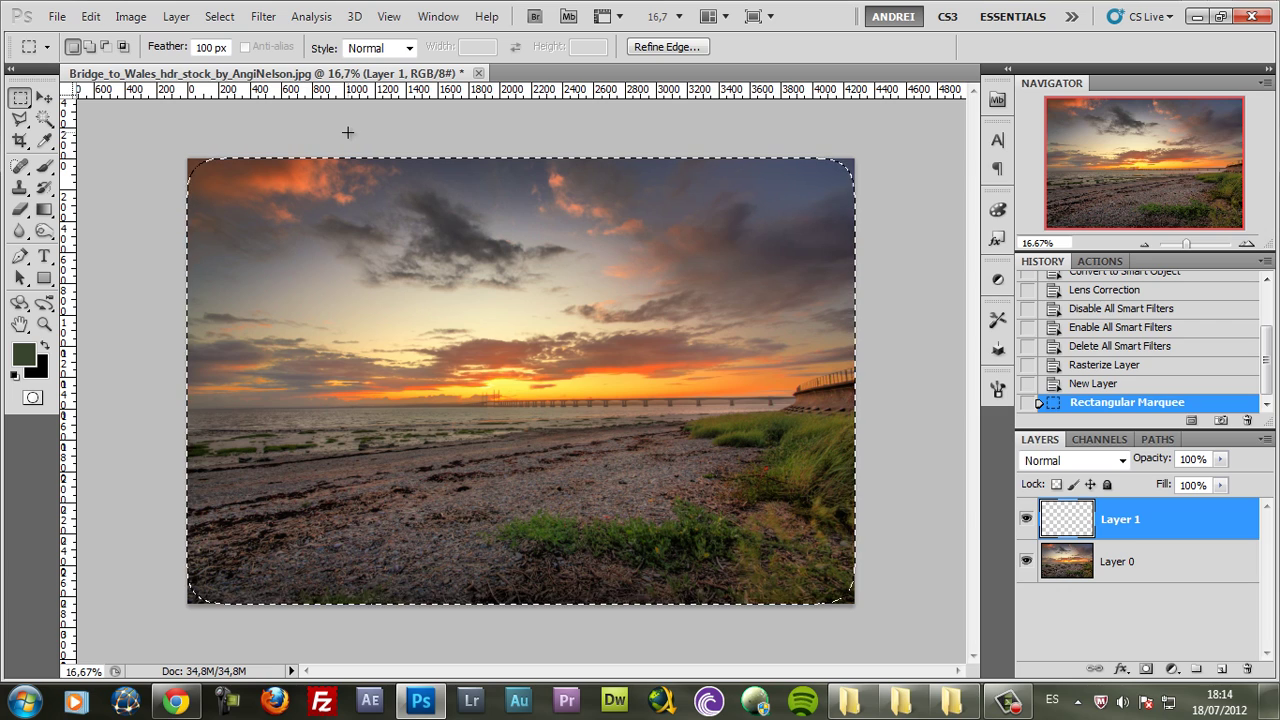
{"action": "left_click", "coordinate": [249, 124]}
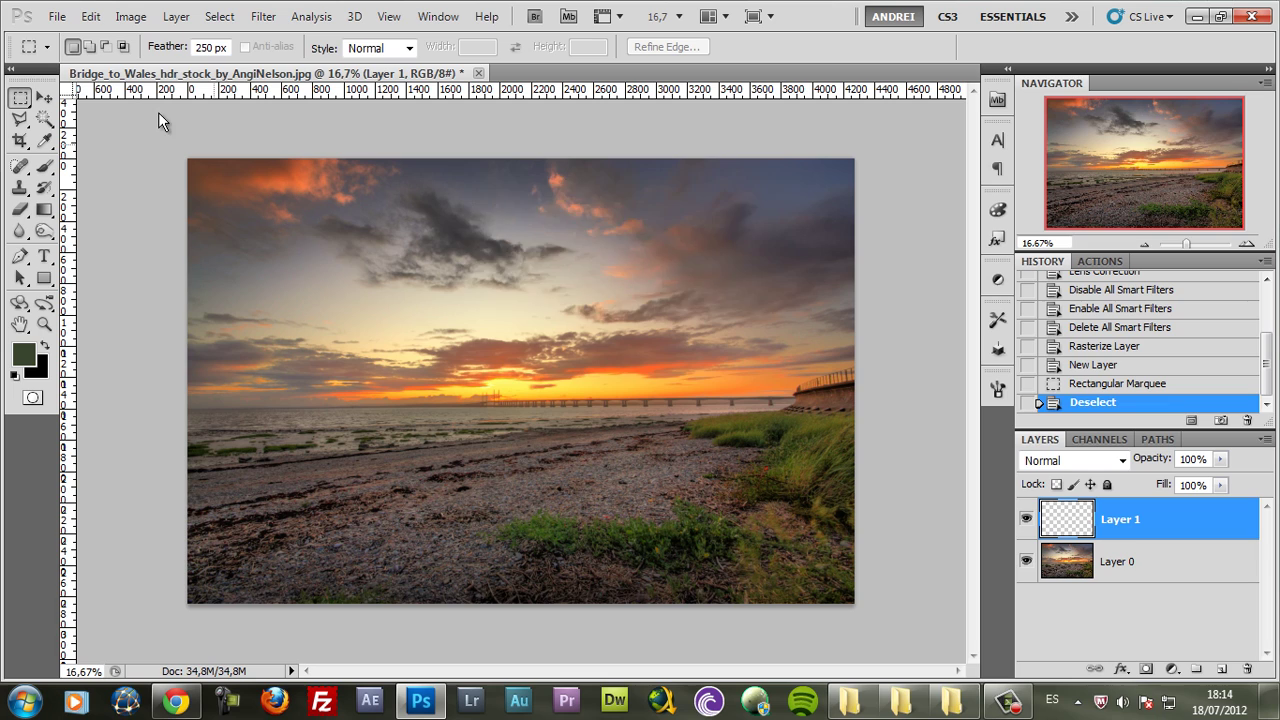
{"action": "key", "text": "Return"}
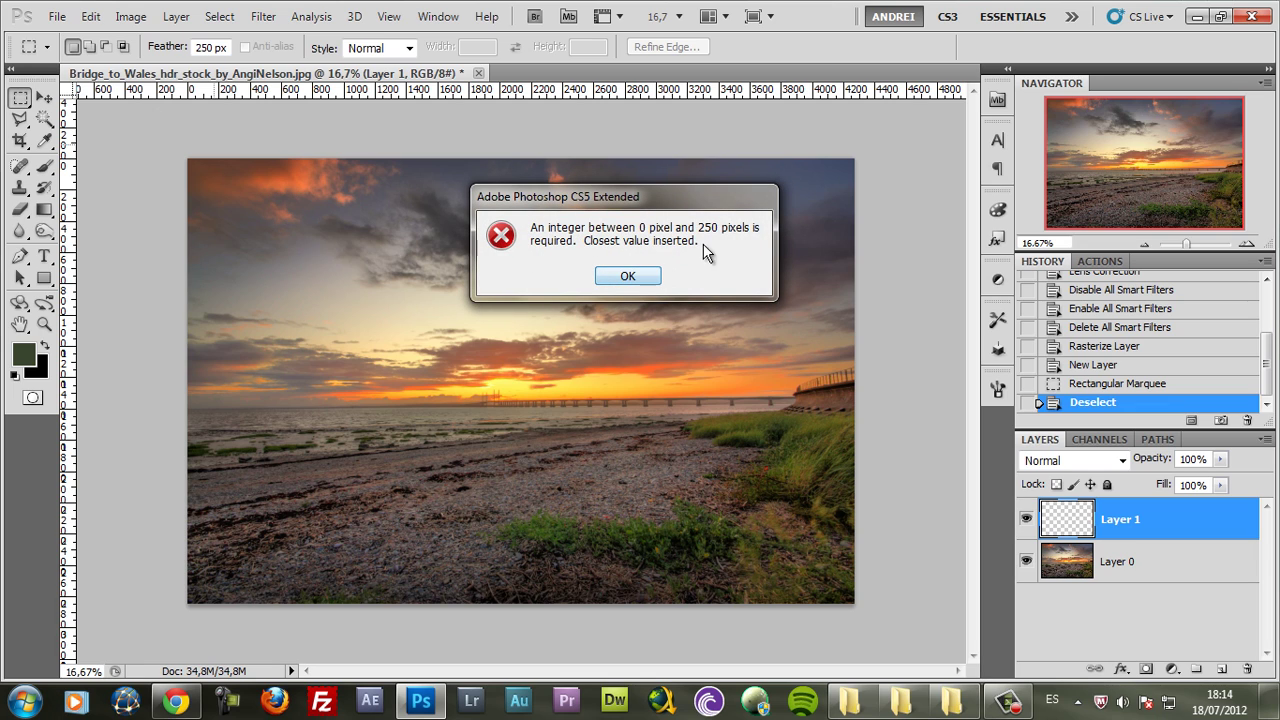
{"action": "left_click", "coordinate": [637, 277]}
{"action": "key", "text": "ctrl+a"}
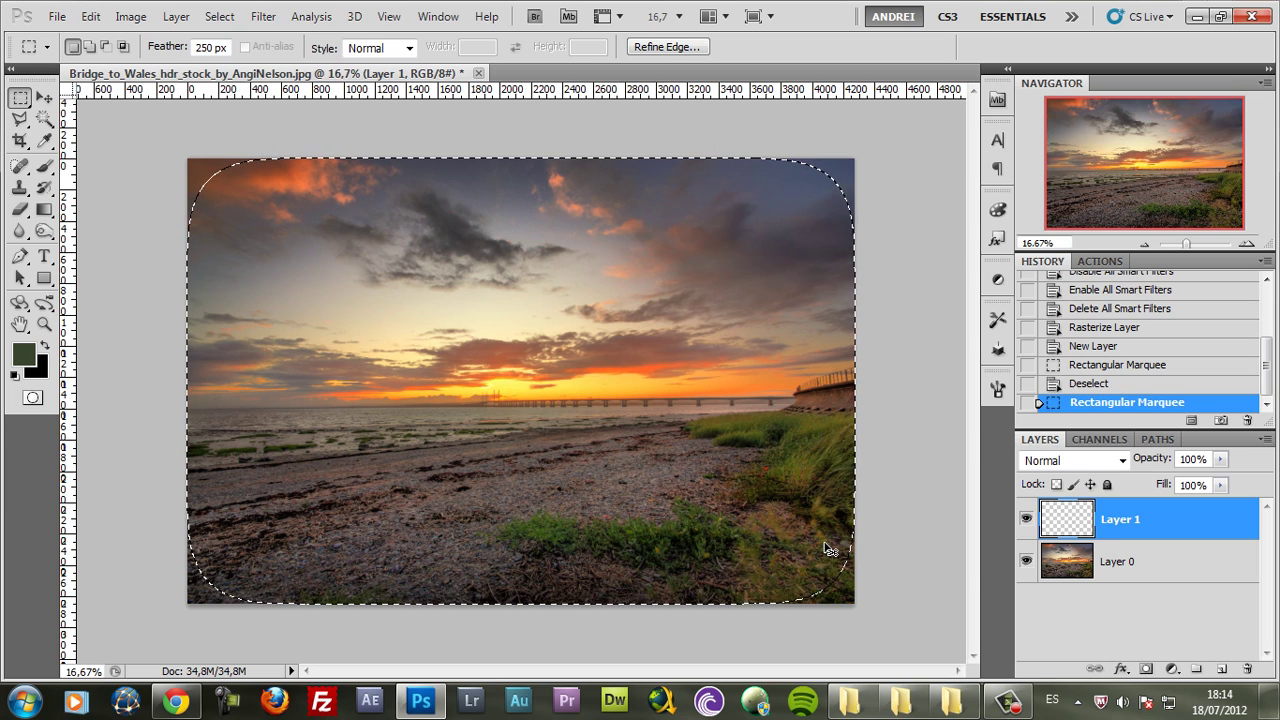
- Invert the selection to the edges, fill them with black on Layer 1, and deselect
{"action": "key", "text": "ctrl+shift+i"}
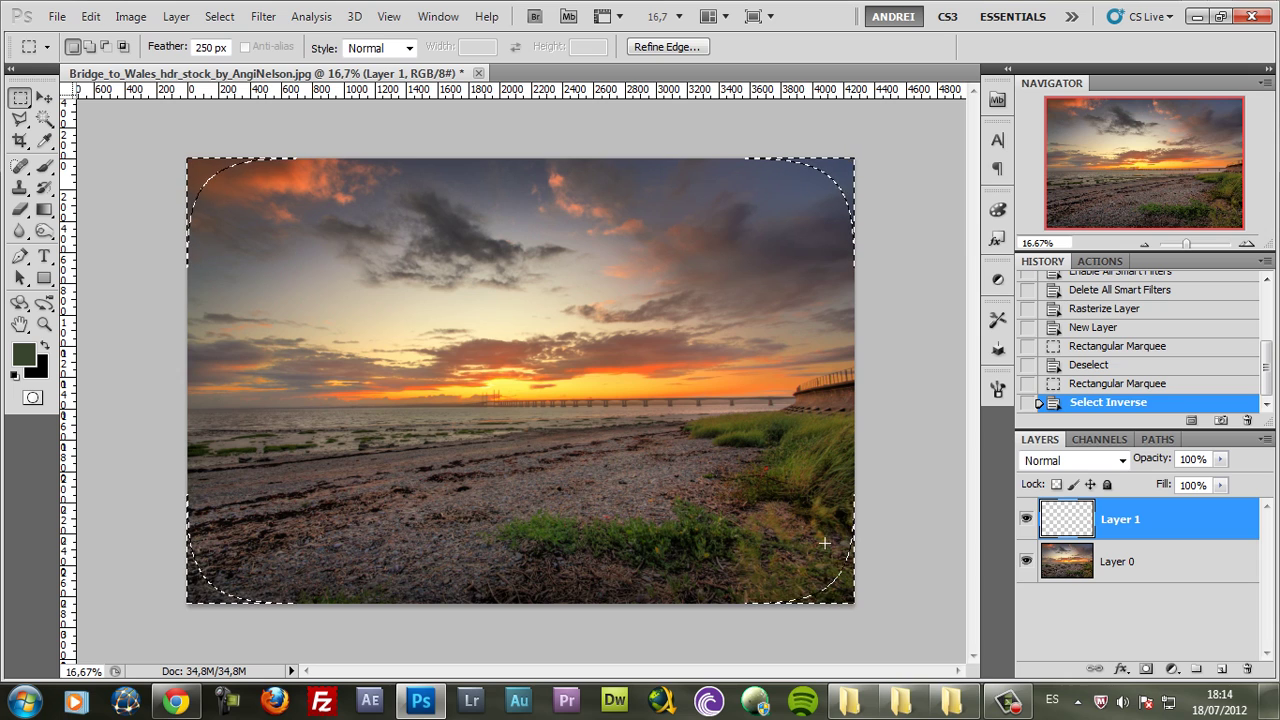
{"action": "left_click", "coordinate": [15, 375]}
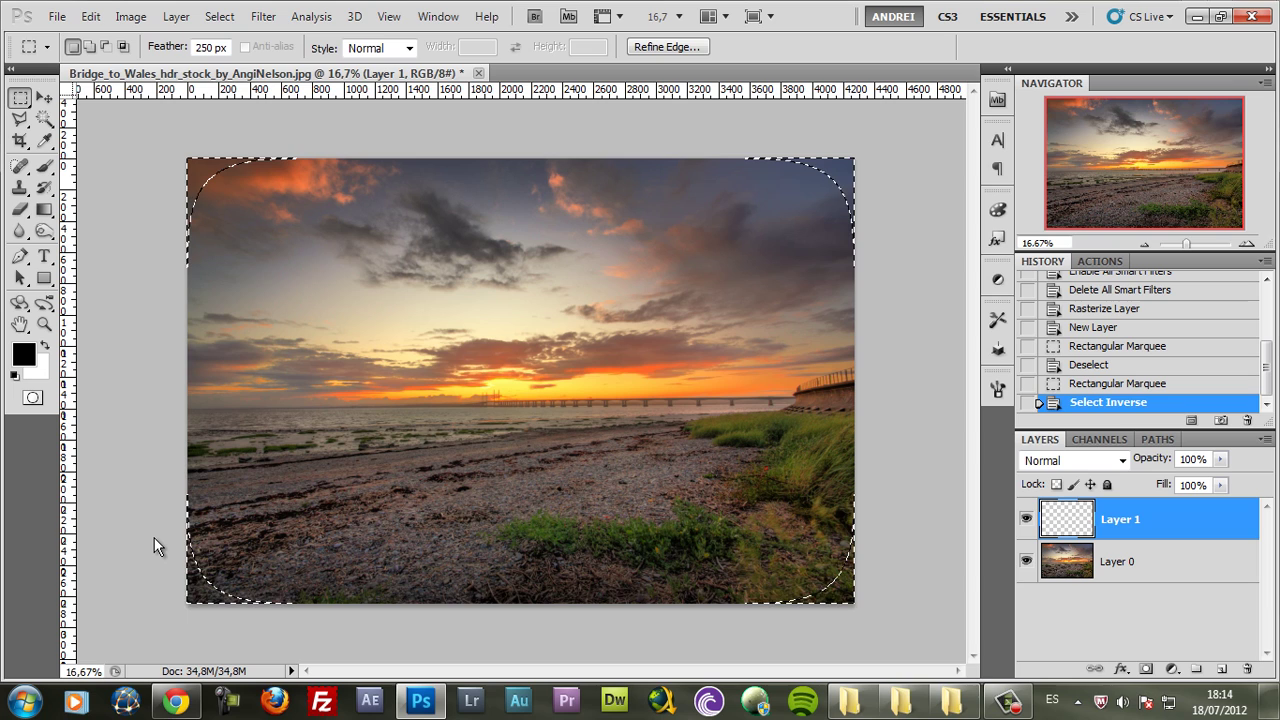
{"action": "key", "text": "alt+BackSpace"}
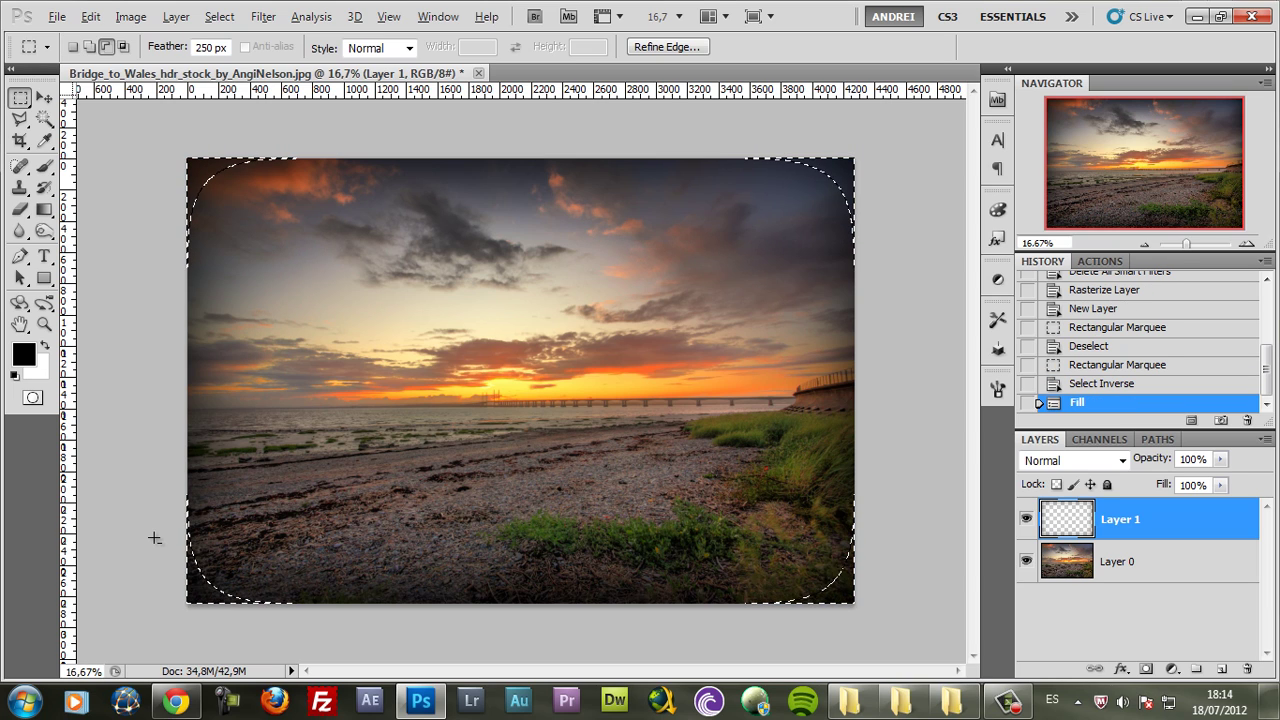
{"action": "key", "text": "ctrl+d"}
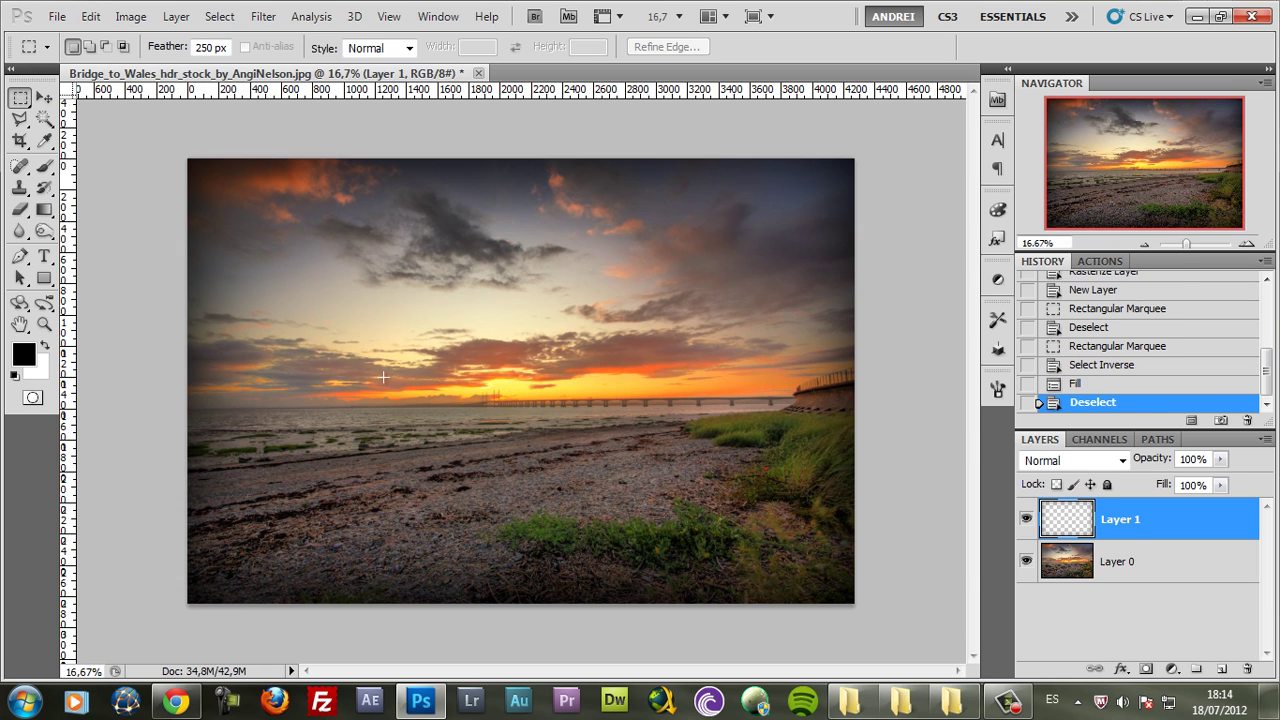
- Compare Layer 1 hidden and shown, then delete the black edge layer
{"action": "left_click", "coordinate": [1026, 518]}
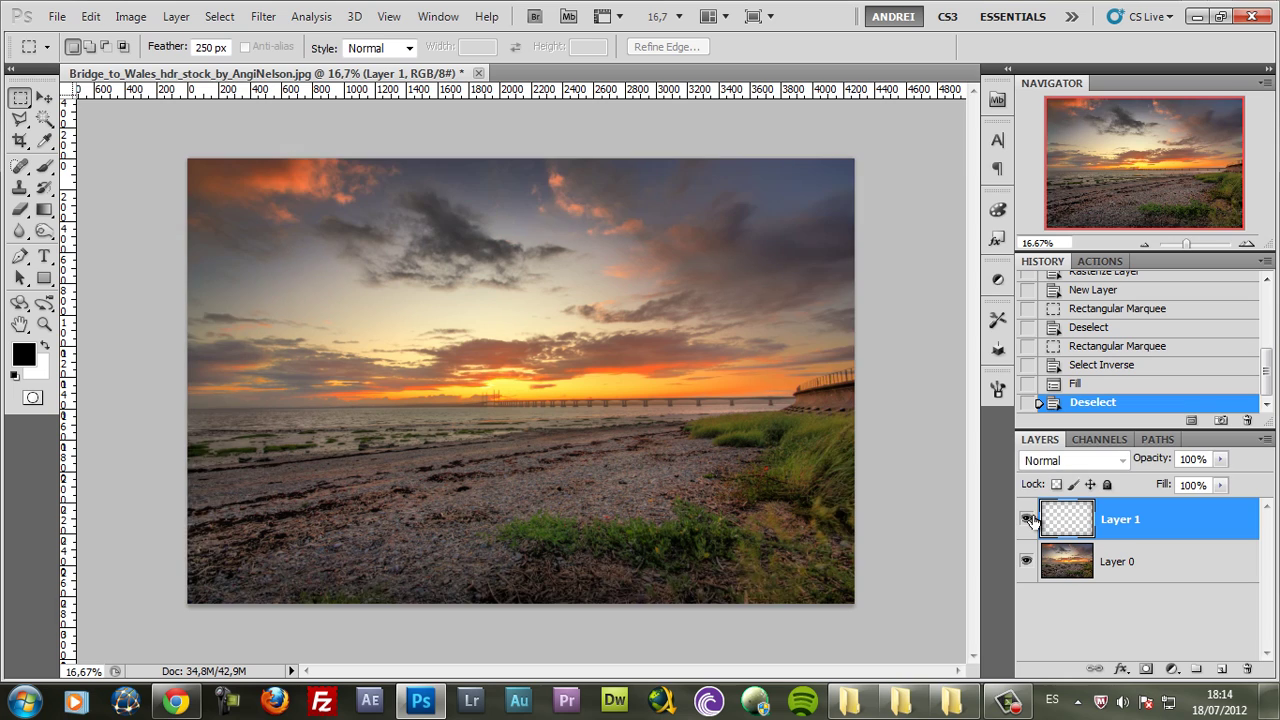
{"action": "left_click", "coordinate": [1026, 518]}
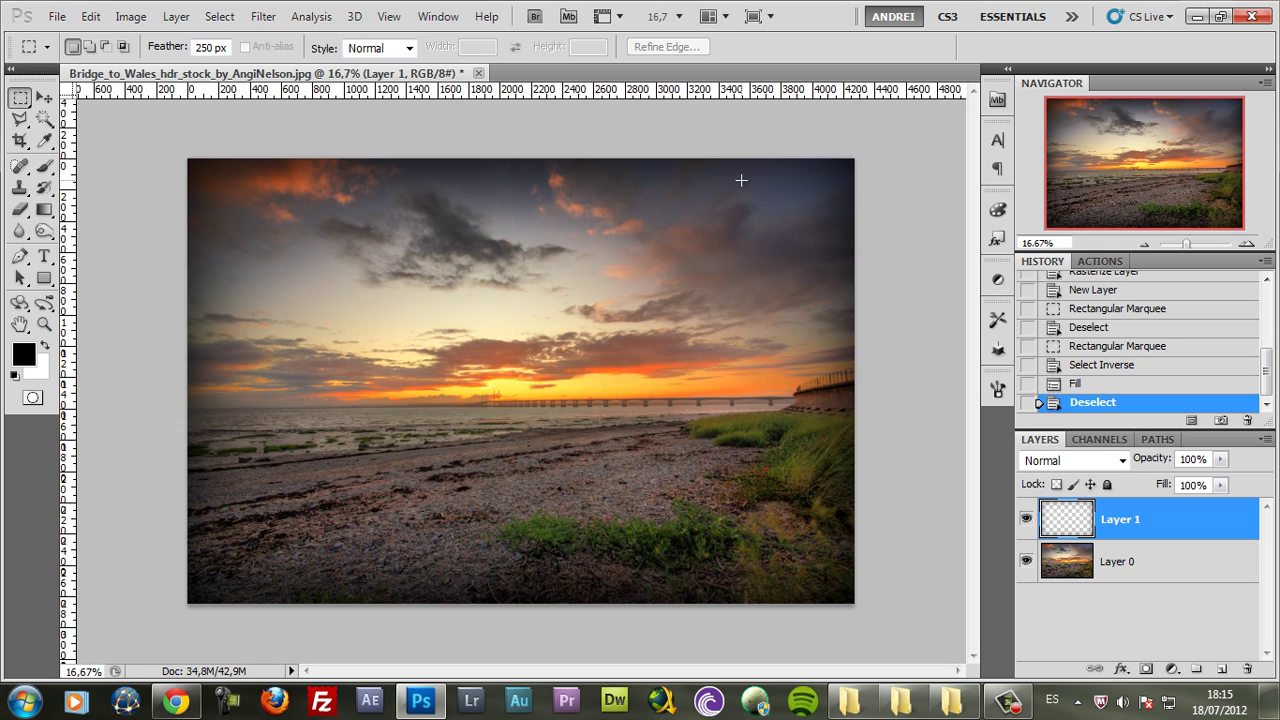
{"action": "left_click_drag", "start_coordinate": [1213, 526], "coordinate": [1247, 668]}
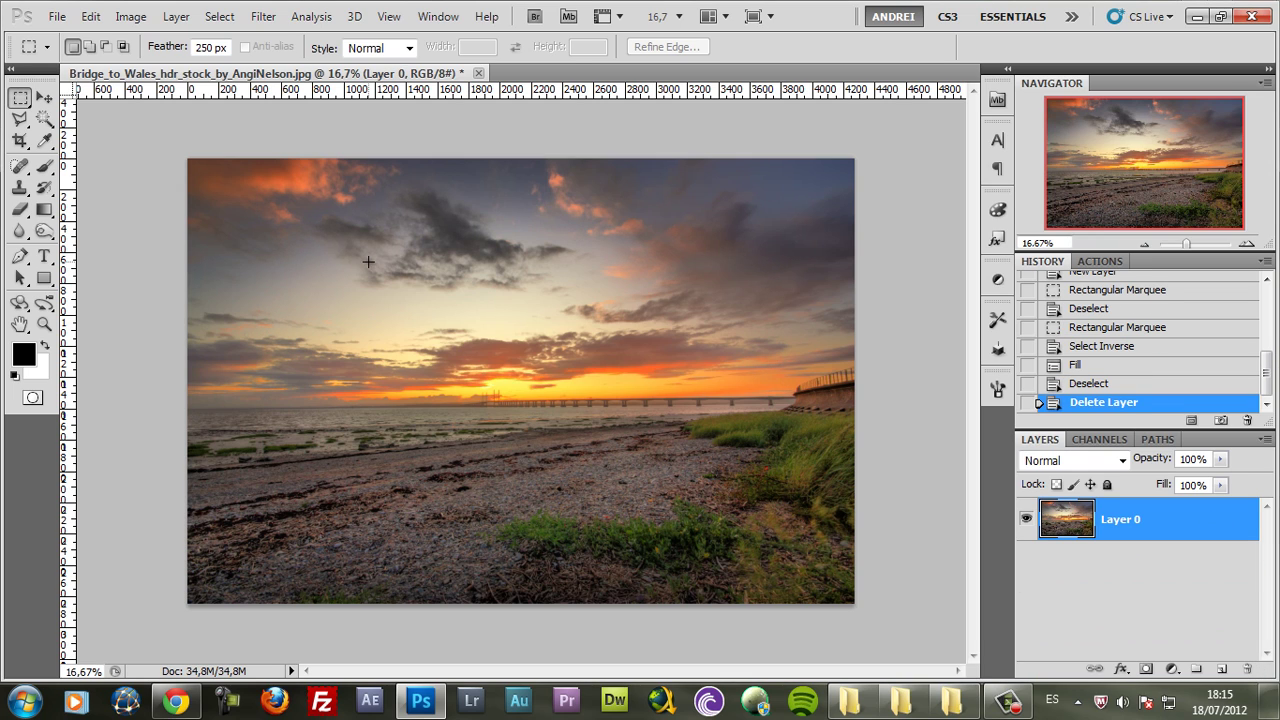
- Add a new Layer 1 filled with solid black and give it a white layer mask
{"action": "left_click", "coordinate": [1224, 669]}
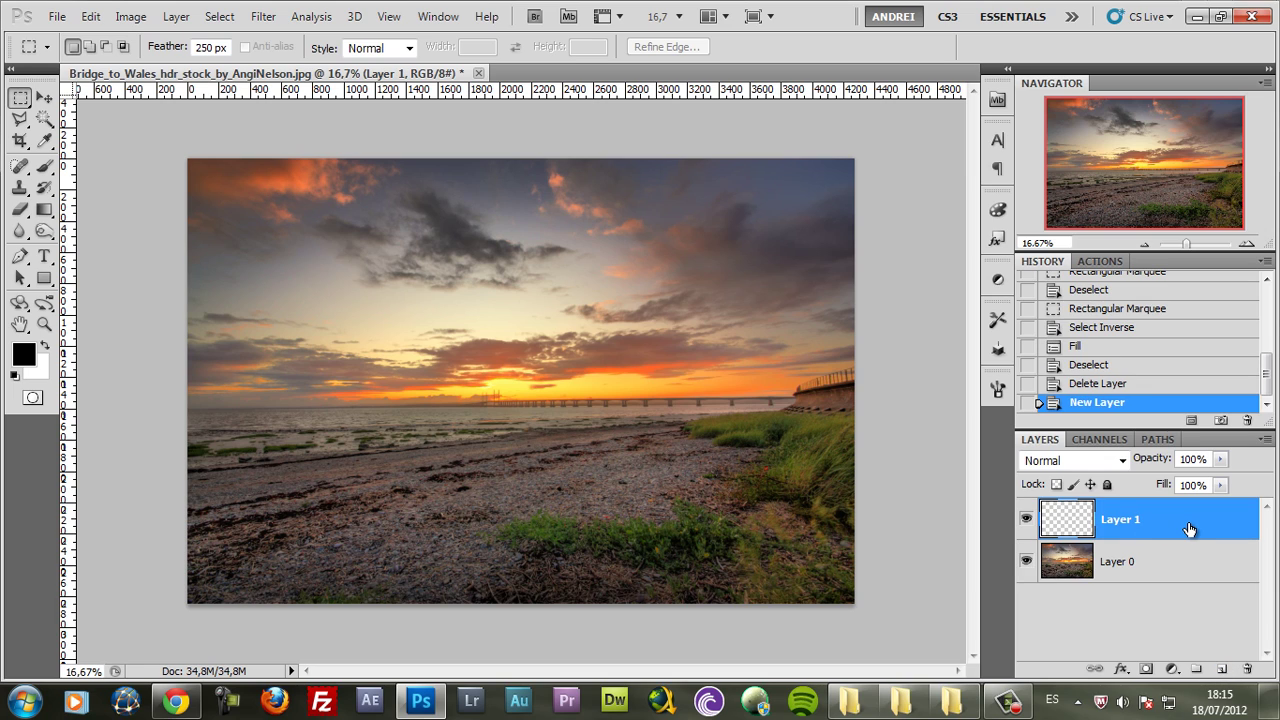
{"action": "key", "text": "alt+BackSpace"}
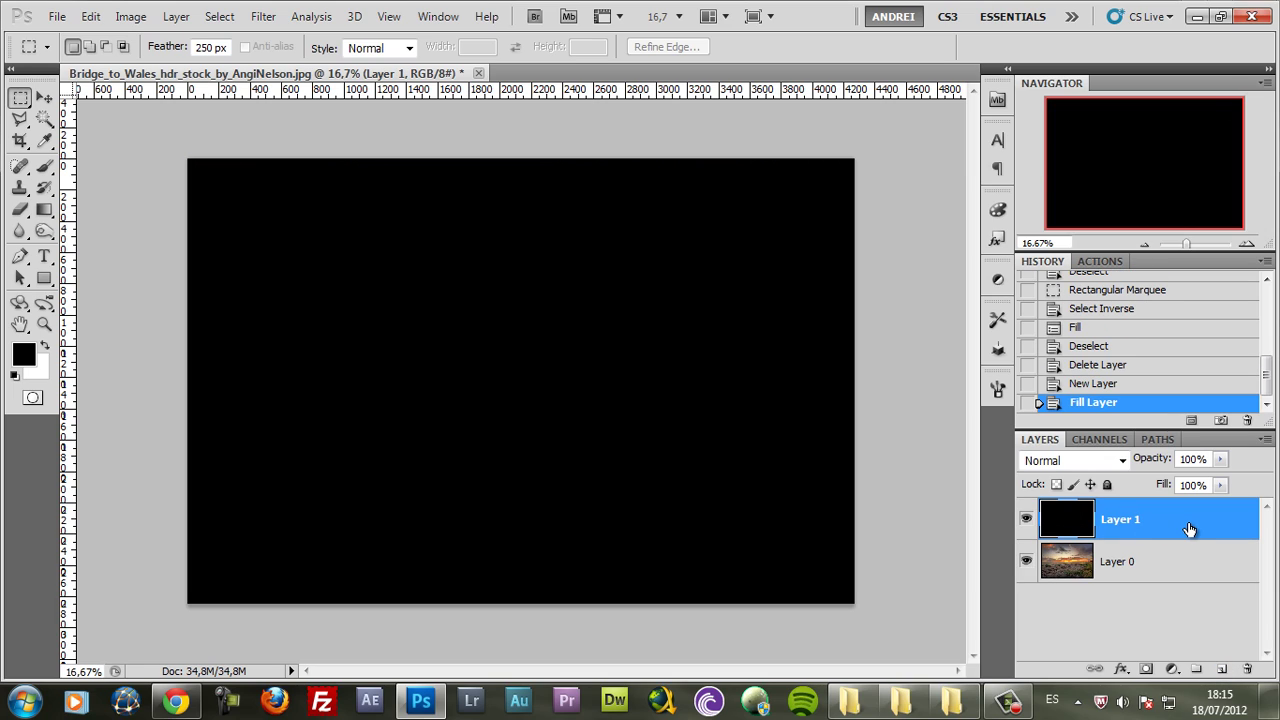
{"action": "left_click", "coordinate": [1147, 669]}
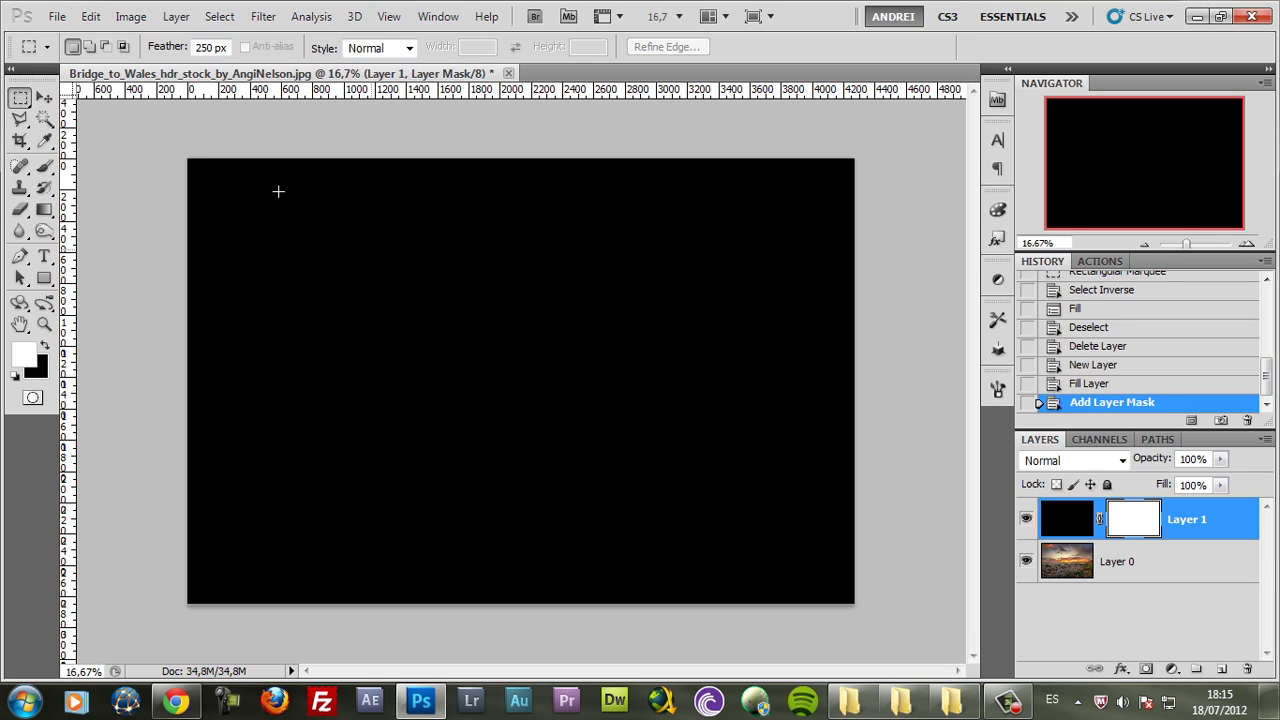
{"action": "left_click", "coordinate": [44, 166]}
- Set a soft 2500 px brush with black foreground and paint one spot at the mask's centre
{"action": "right_click", "coordinate": [440, 315]}
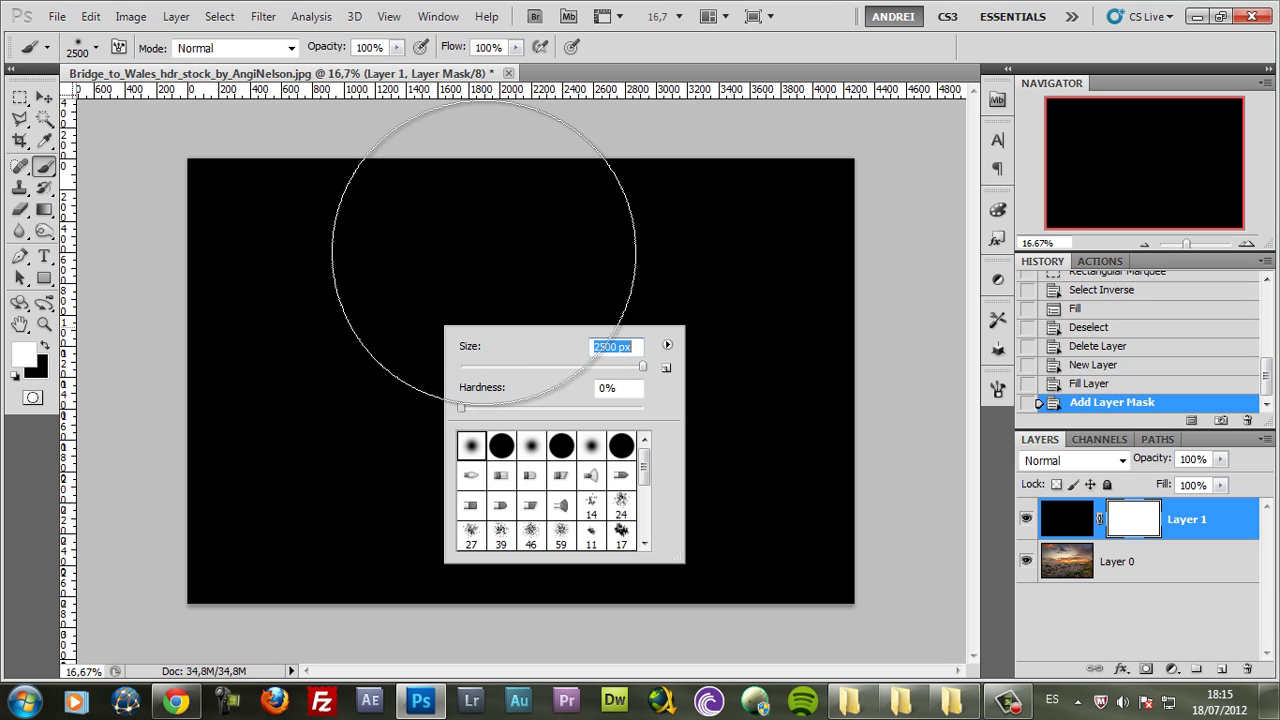
{"action": "left_click_drag", "start_coordinate": [638, 368], "coordinate": [665, 368]}
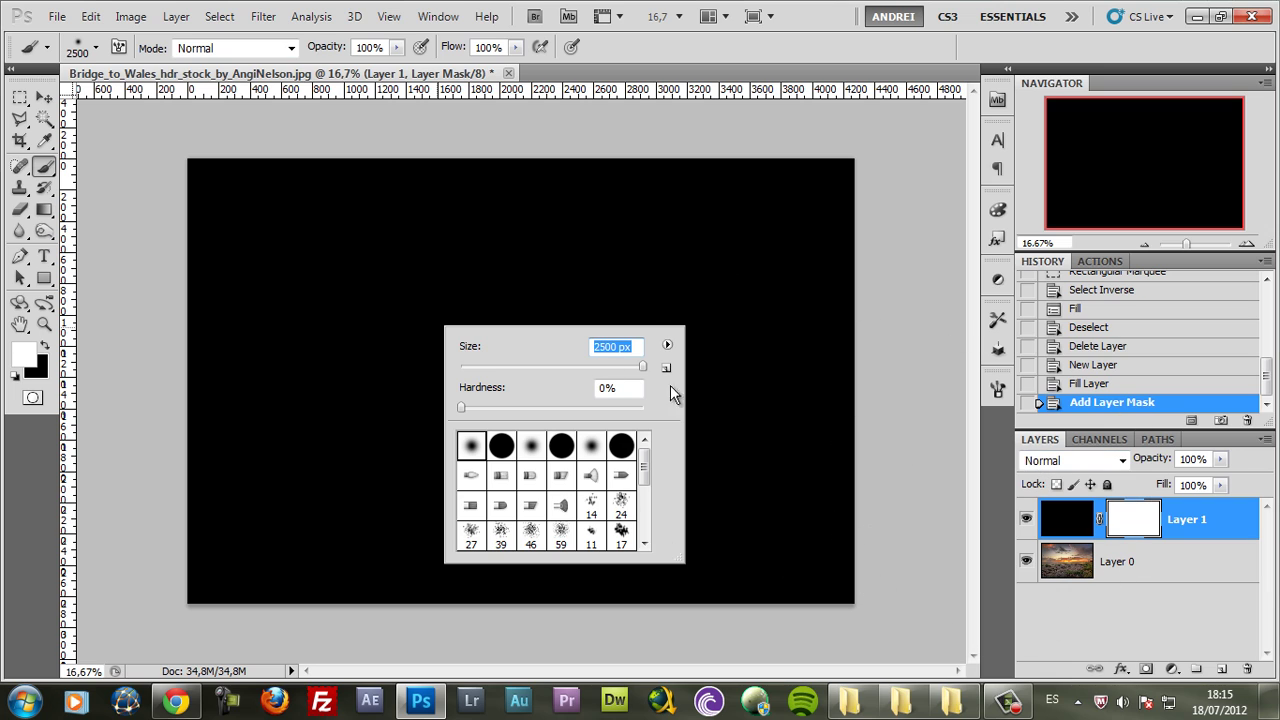
{"action": "left_click", "coordinate": [1150, 520]}
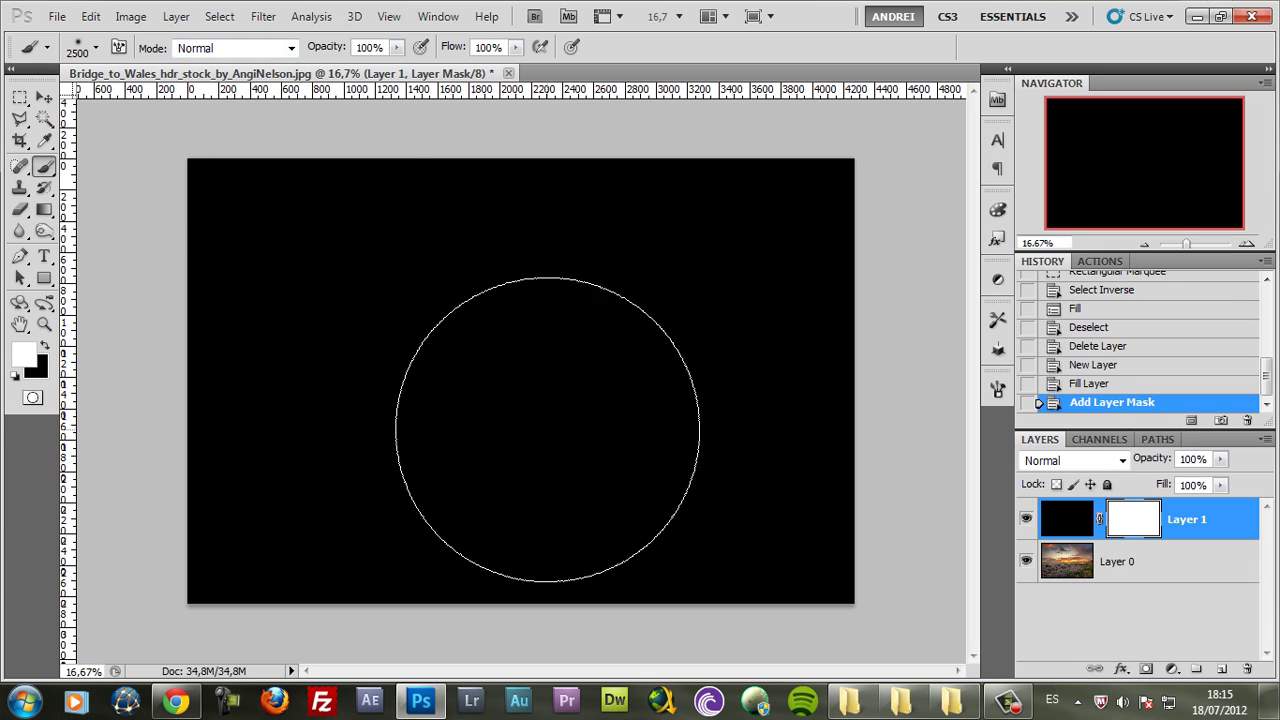
{"action": "left_click", "coordinate": [44, 344]}
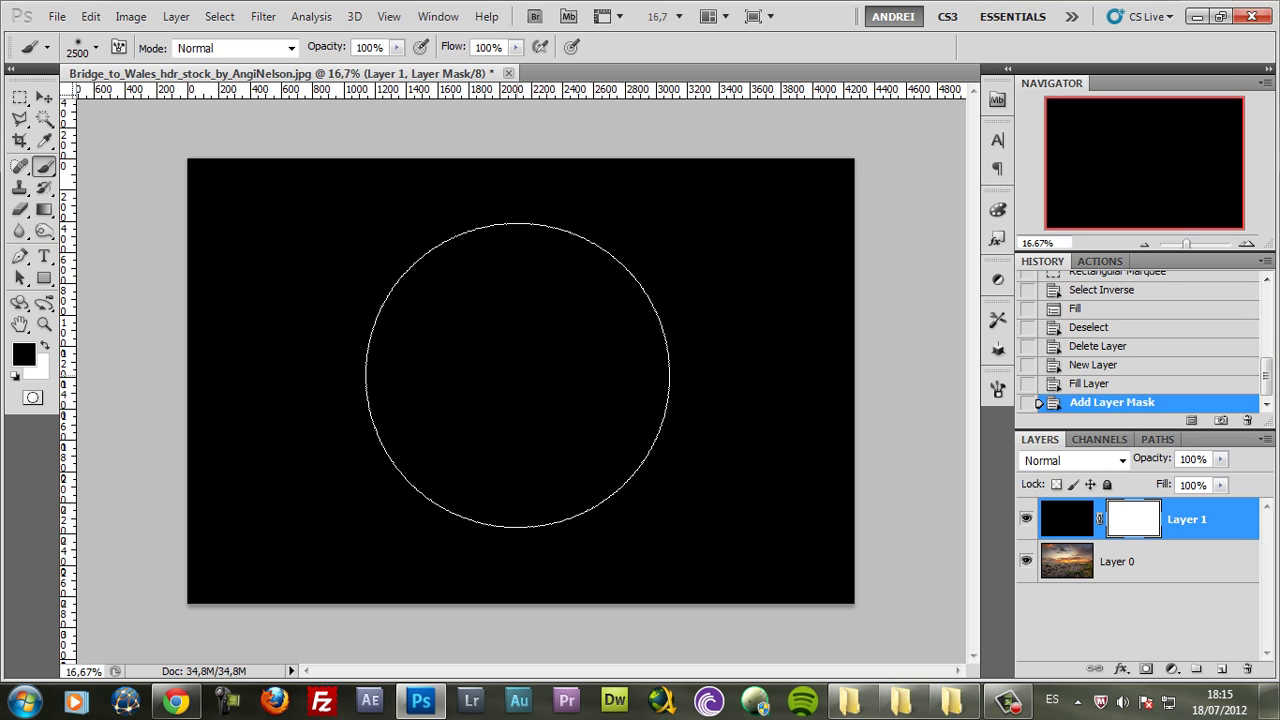
{"action": "right_click", "coordinate": [525, 373]}
{"action": "left_click", "coordinate": [1160, 516]}
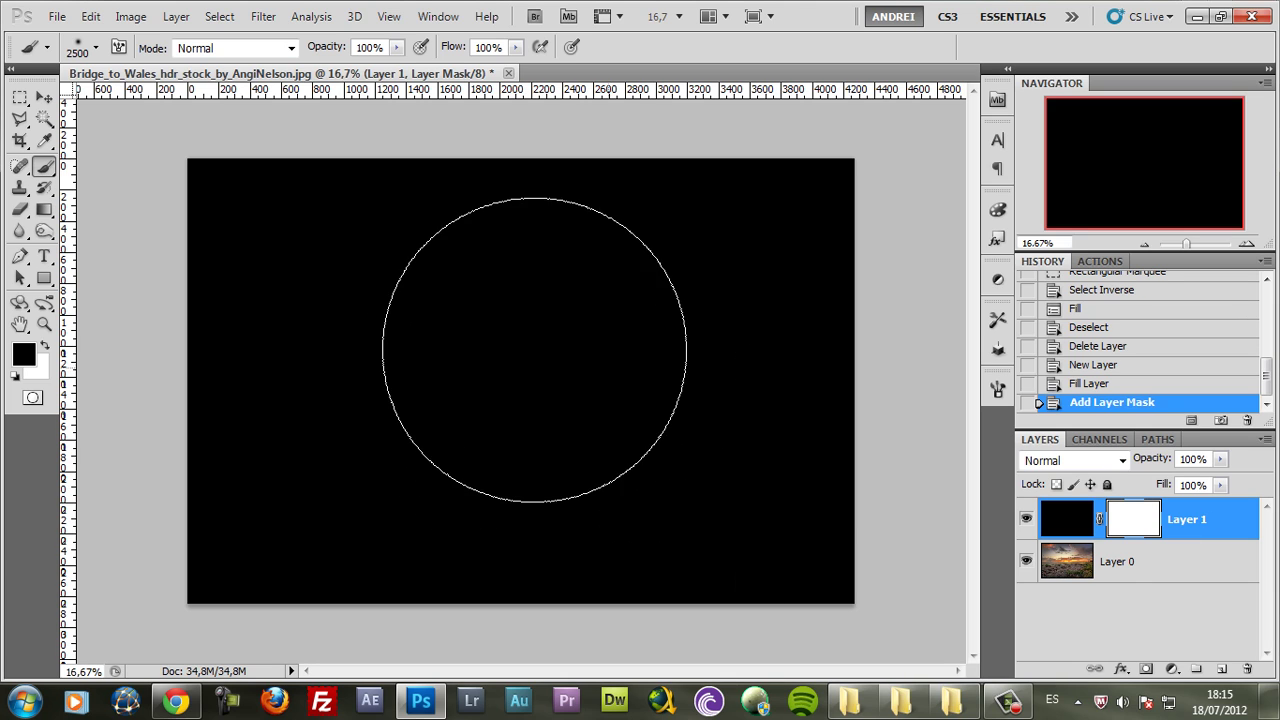
{"action": "left_click", "coordinate": [523, 374]}
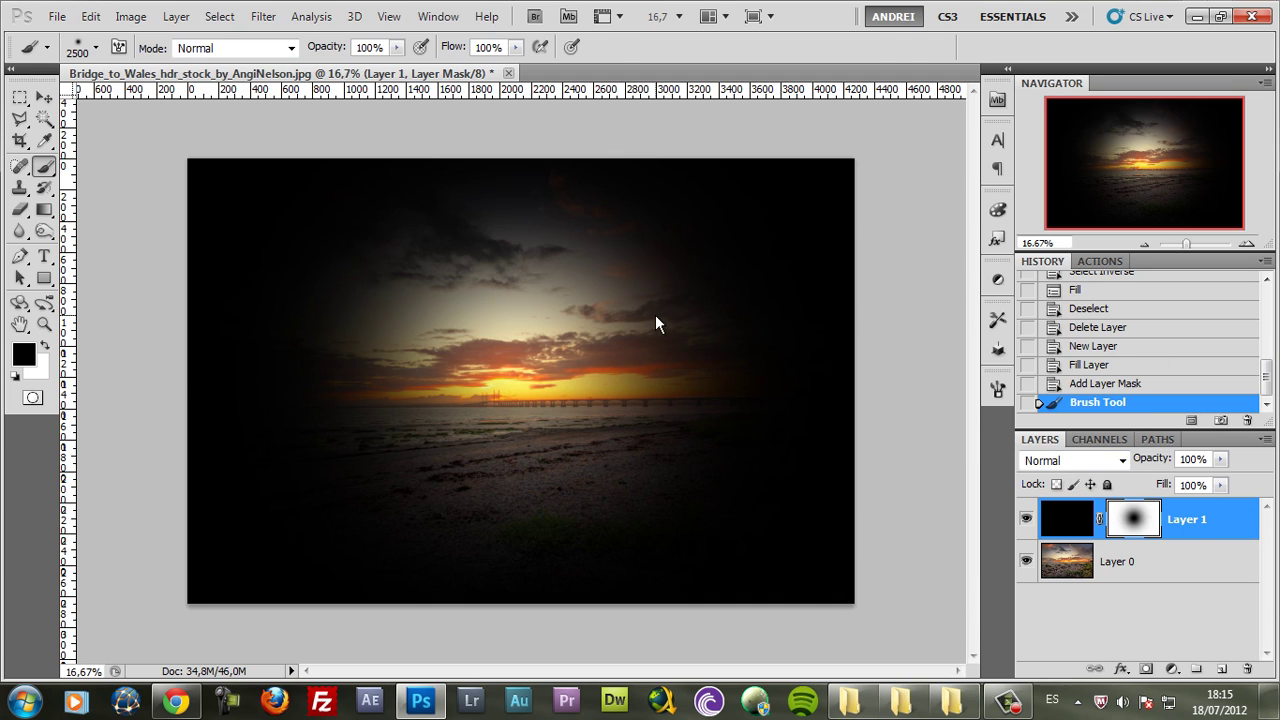
- Free-transform Layer 1's mask, enlarging and stretching the revealed spot taller, then apply and restore the zoom
{"action": "key", "text": "ctrl+t"}
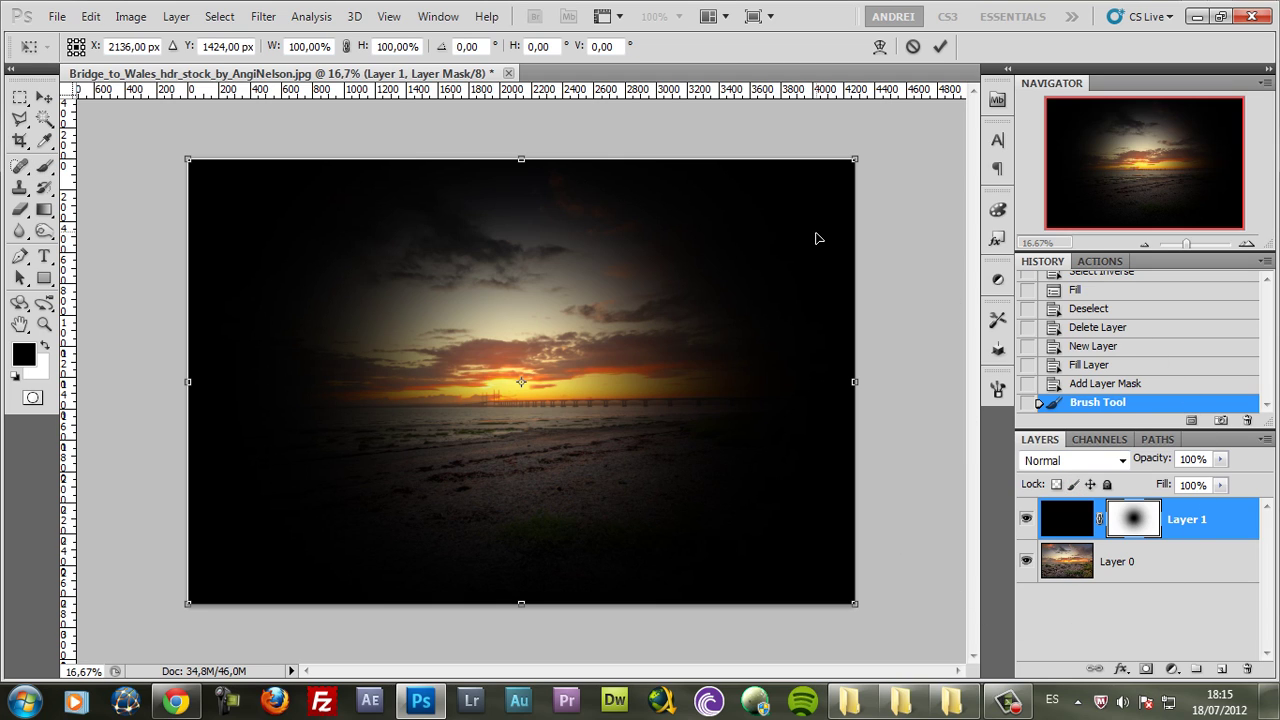
{"action": "left_click_drag", "start_coordinate": [855, 161], "coordinate": [966, 88]}
{"action": "key", "text": "ctrl+minus"}
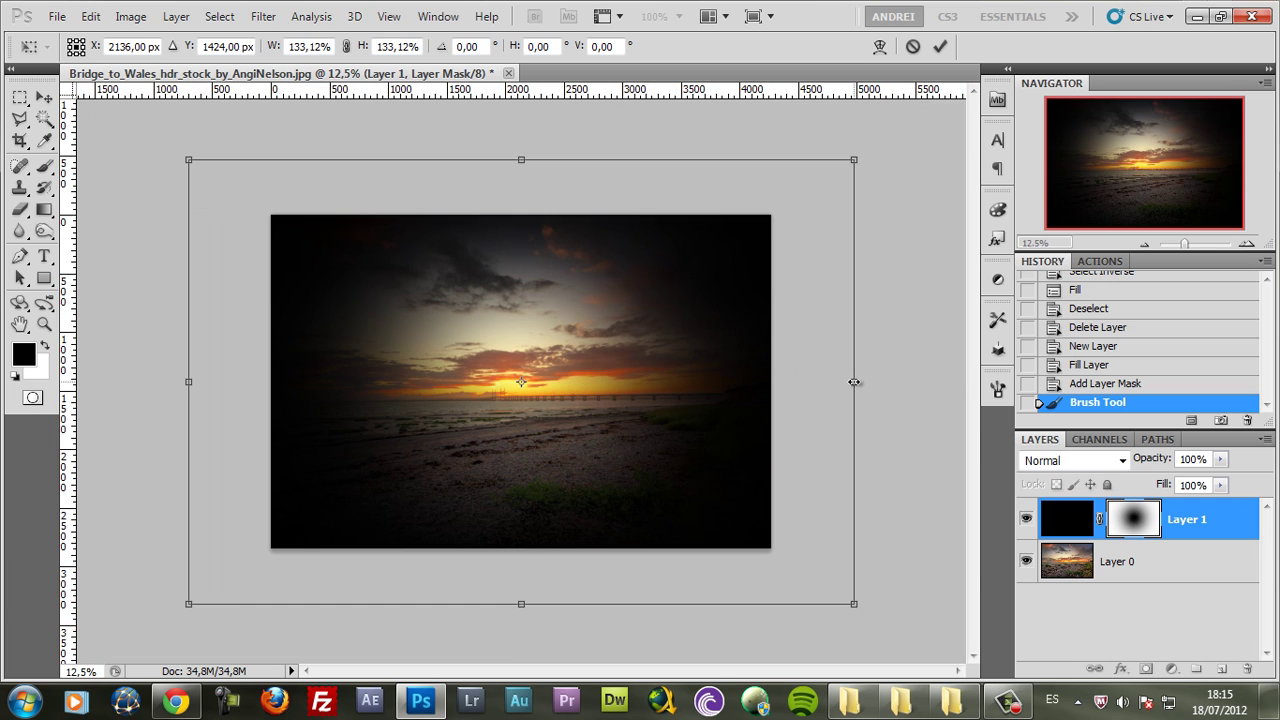
{"action": "left_click_drag", "start_coordinate": [854, 382], "coordinate": [1060, 376]}
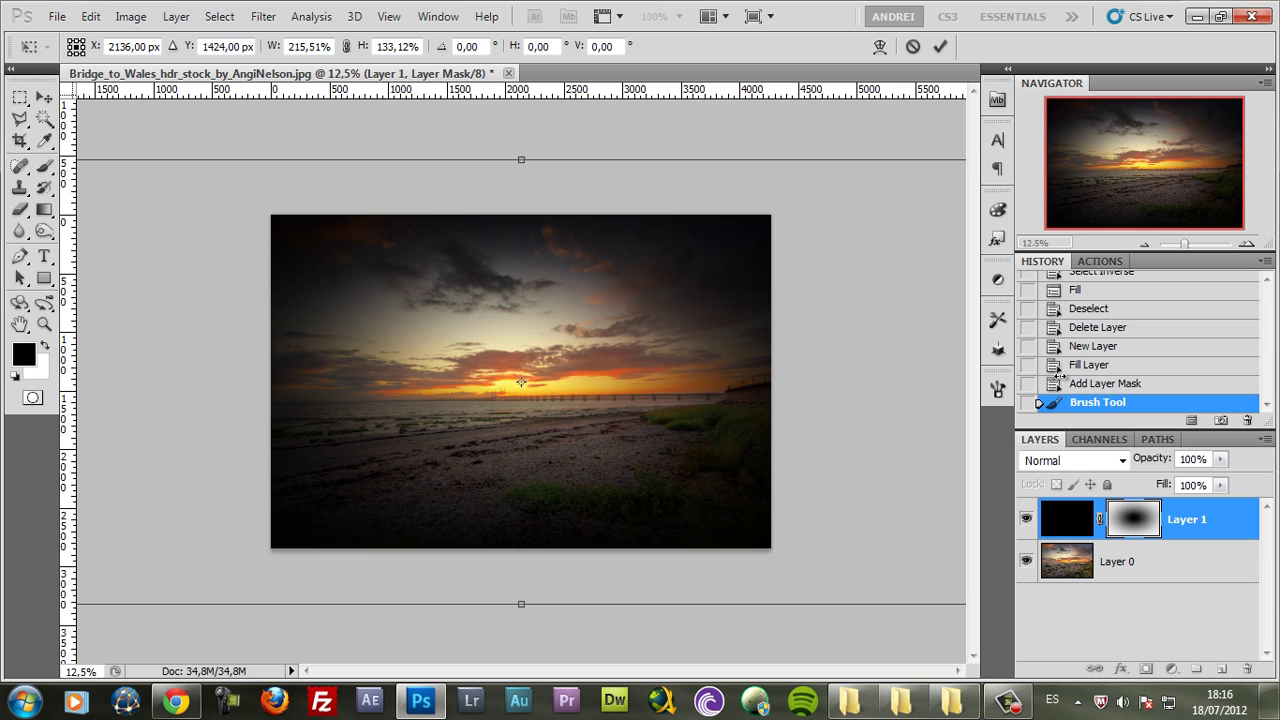
{"action": "left_click_drag", "start_coordinate": [518, 159], "coordinate": [517, 214]}
{"action": "key", "text": "ctrl+minus"}
{"action": "left_click_drag", "start_coordinate": [881, 268], "coordinate": [981, 187]}
{"action": "left_click_drag", "start_coordinate": [674, 263], "coordinate": [676, 310]}
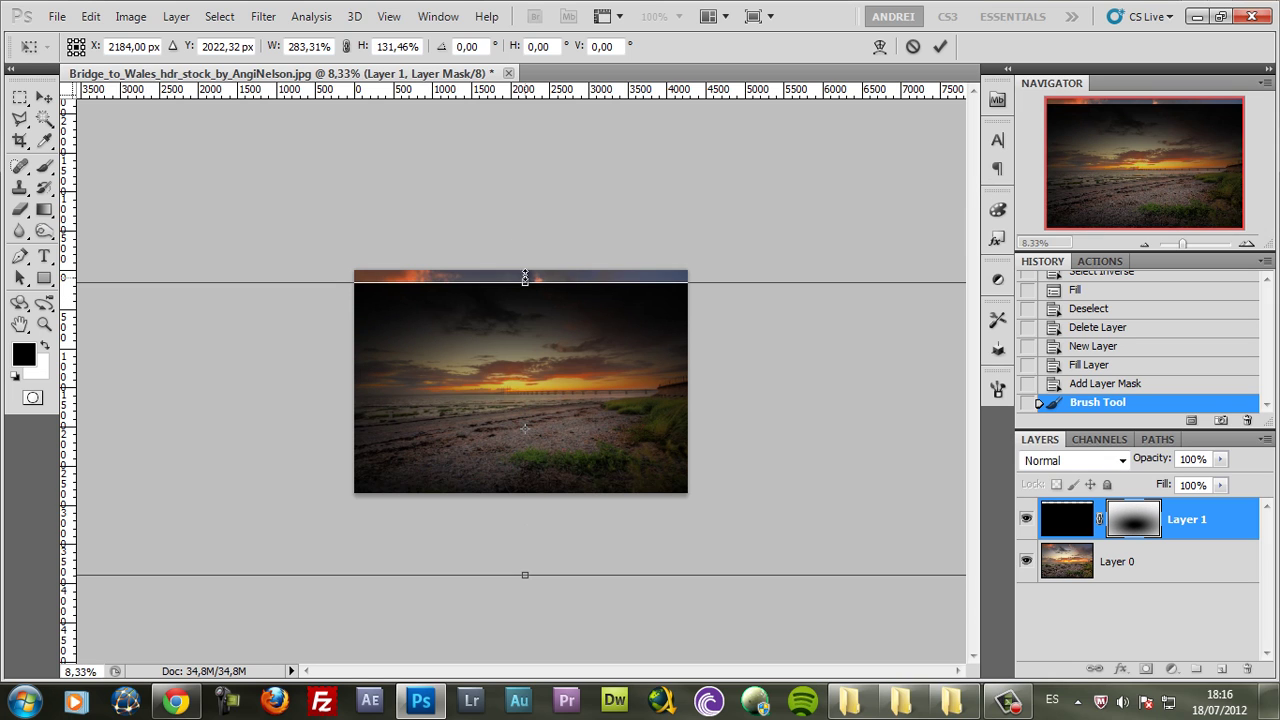
{"action": "left_click_drag", "start_coordinate": [525, 278], "coordinate": [528, 251]}
{"action": "left_click_drag", "start_coordinate": [571, 356], "coordinate": [571, 328]}
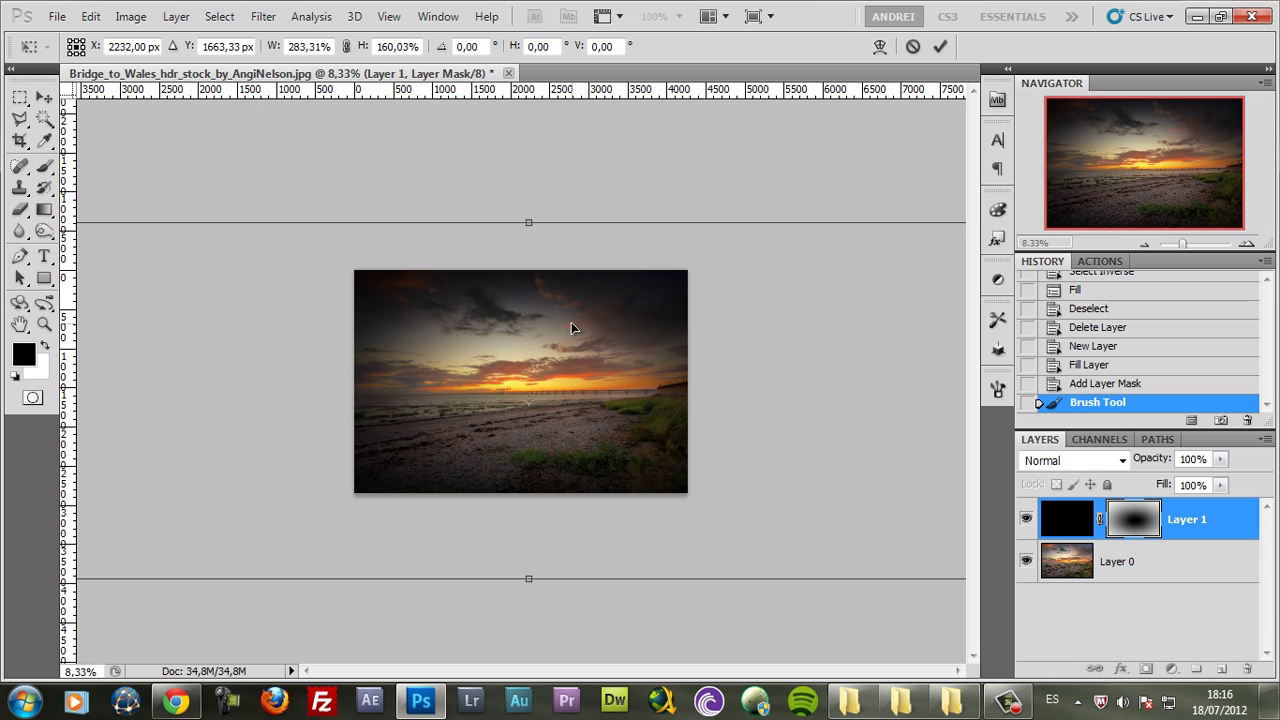
{"action": "key", "text": "Return"}
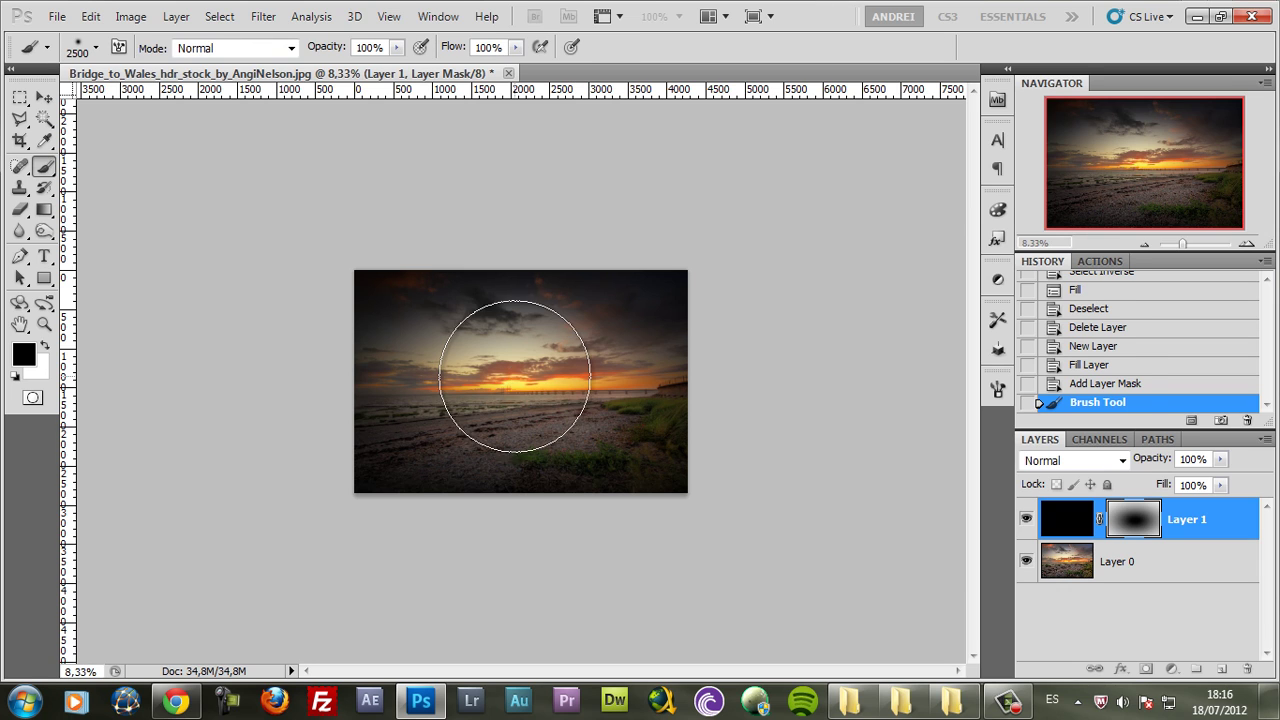
{"action": "key", "text": "ctrl+plus"}
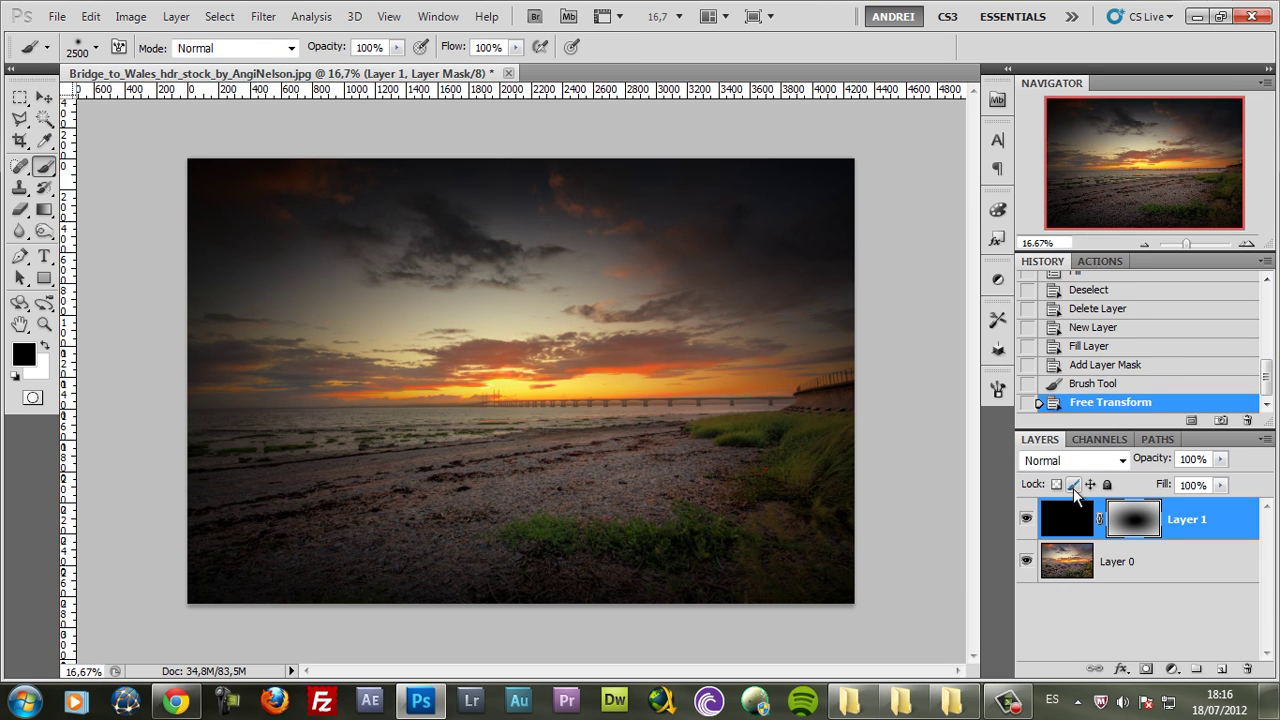
- Try Multiply, then set Layer 1's blend mode to Soft Light and compare it on and off
{"action": "left_click", "coordinate": [1068, 462]}
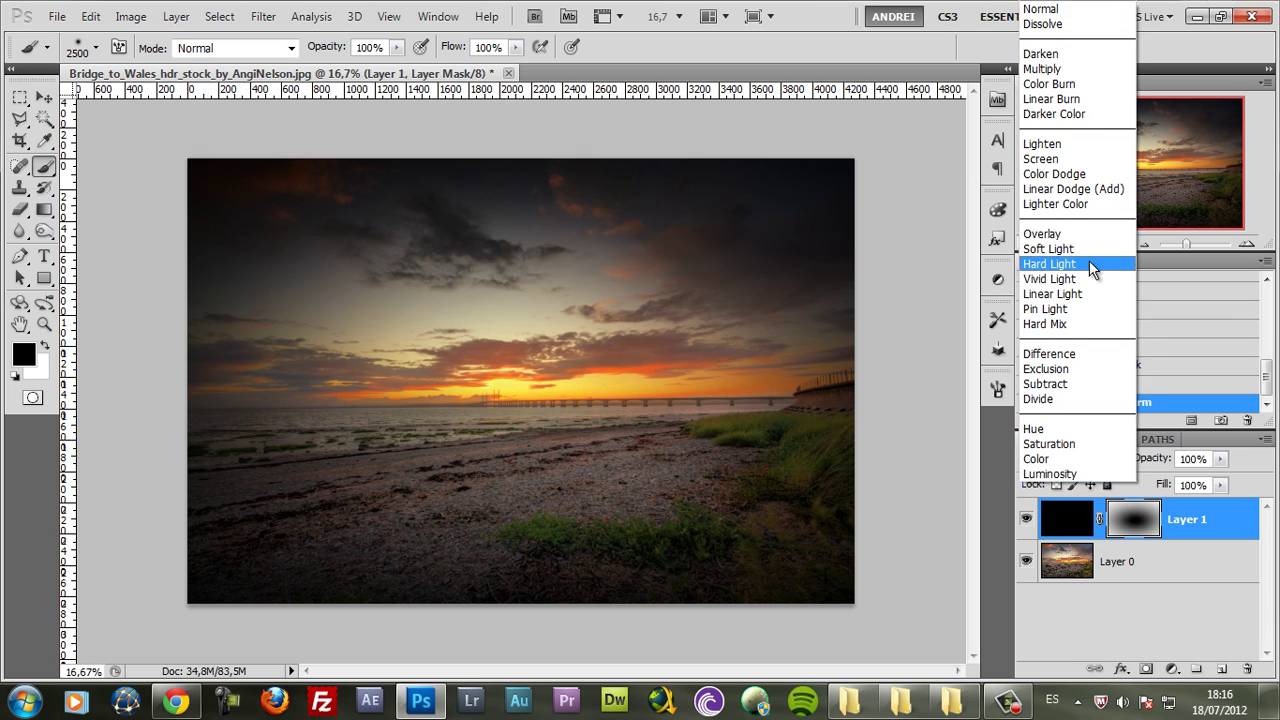
{"action": "left_click", "coordinate": [1062, 68]}
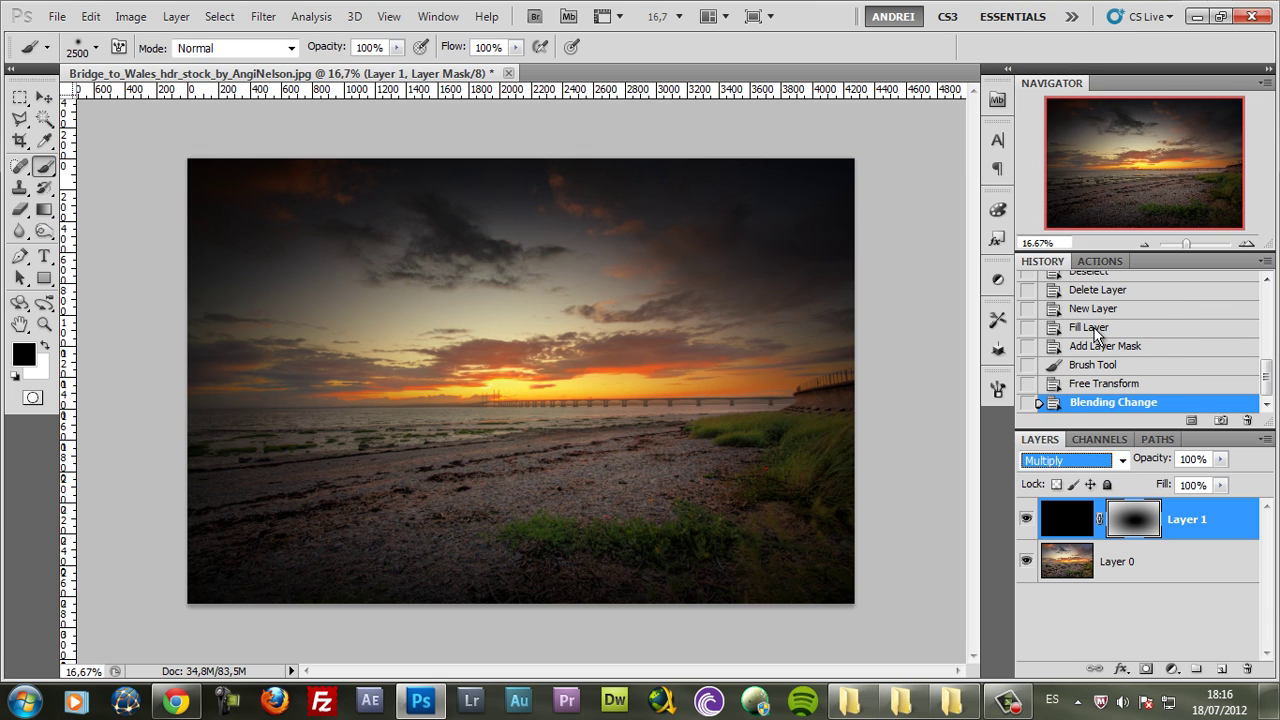
{"action": "left_click", "coordinate": [1074, 466]}
{"action": "left_click", "coordinate": [1056, 247]}
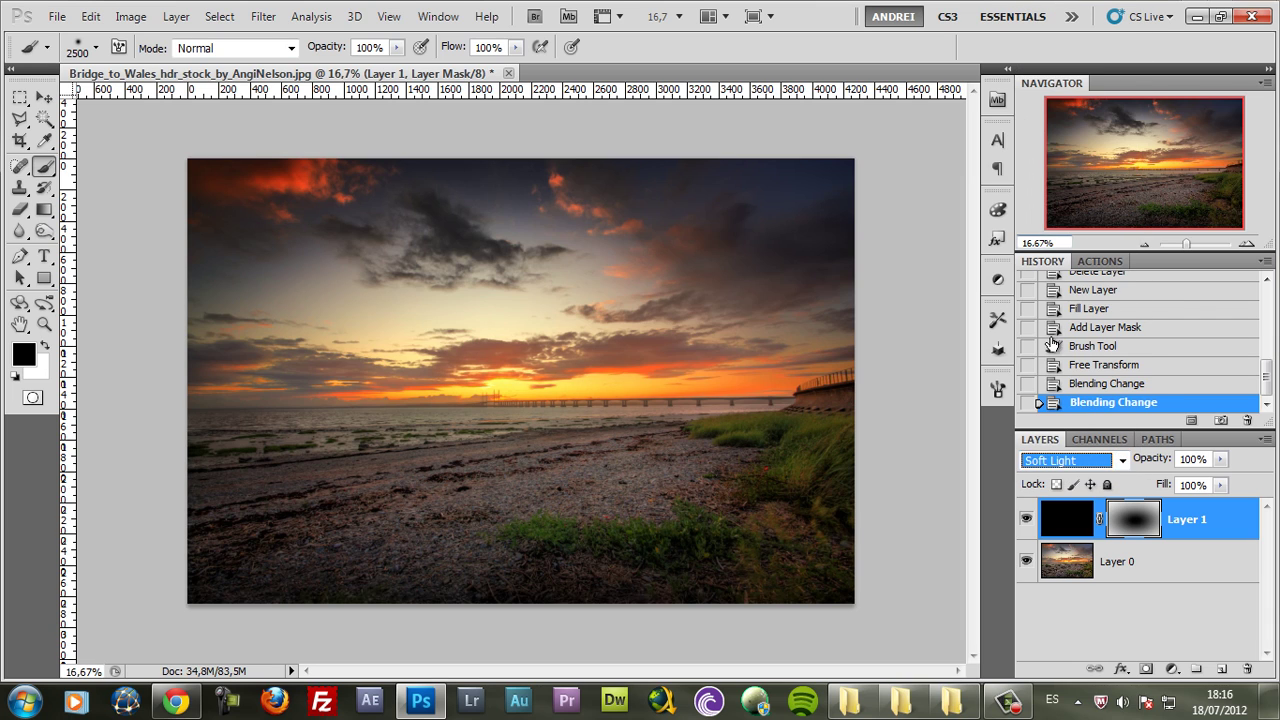
{"action": "left_click", "coordinate": [1027, 518]}
{"action": "left_click", "coordinate": [1027, 520]}
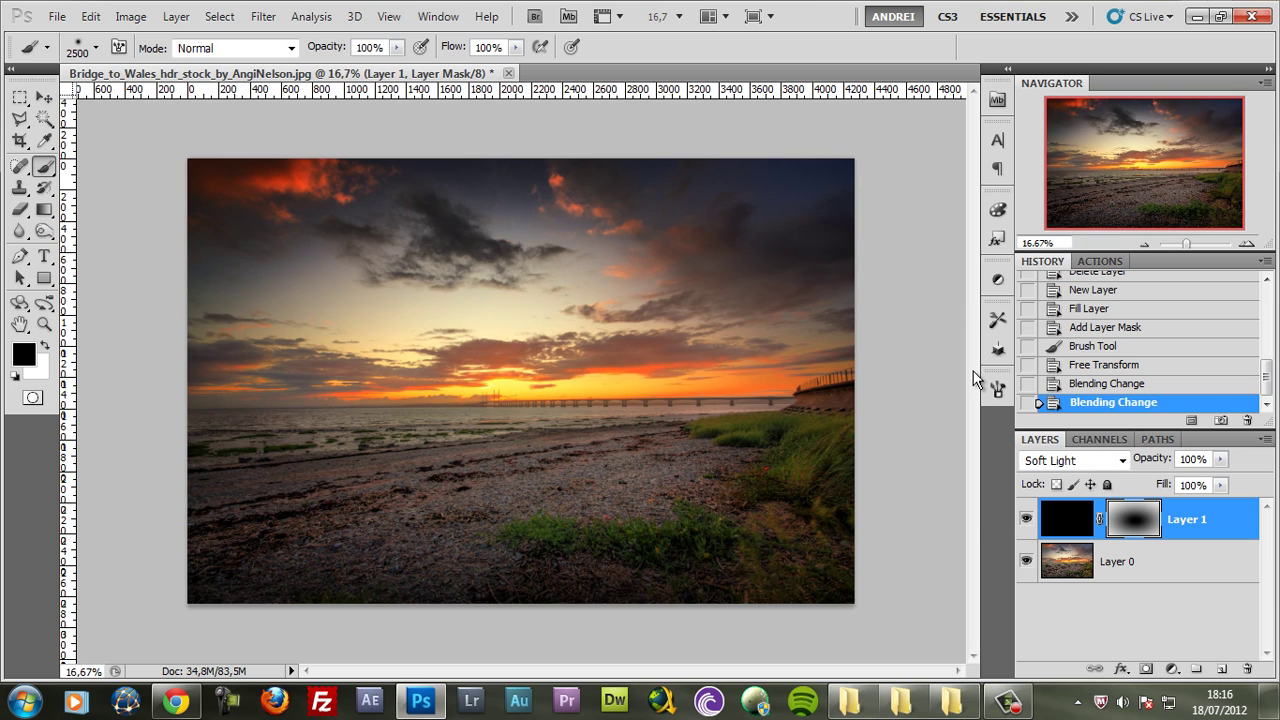